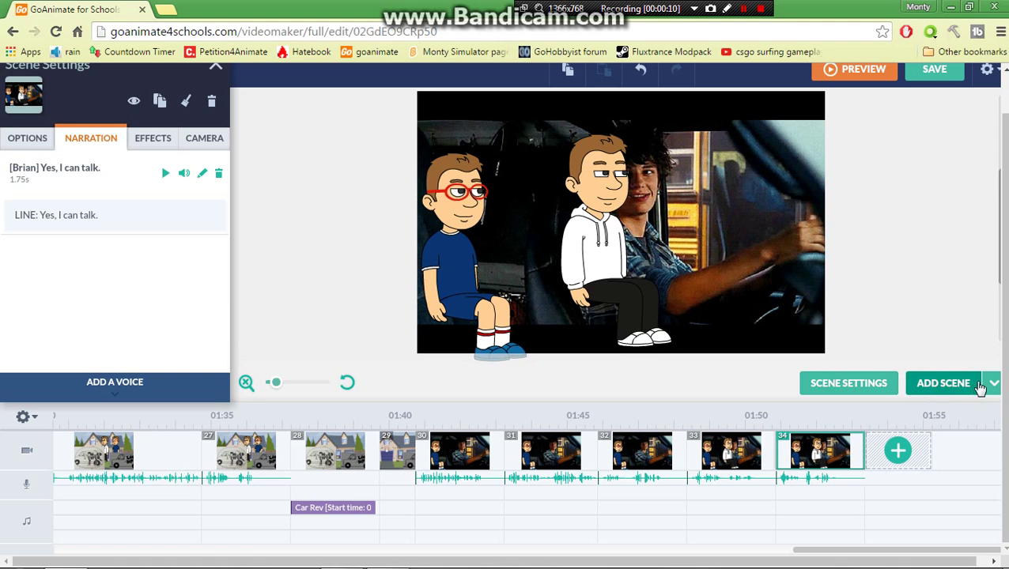
# Add a blank scene after scene 34 and look through the backdrops already used in this video
pyautogui.click(986, 384)
pyautogui.click(964, 358)
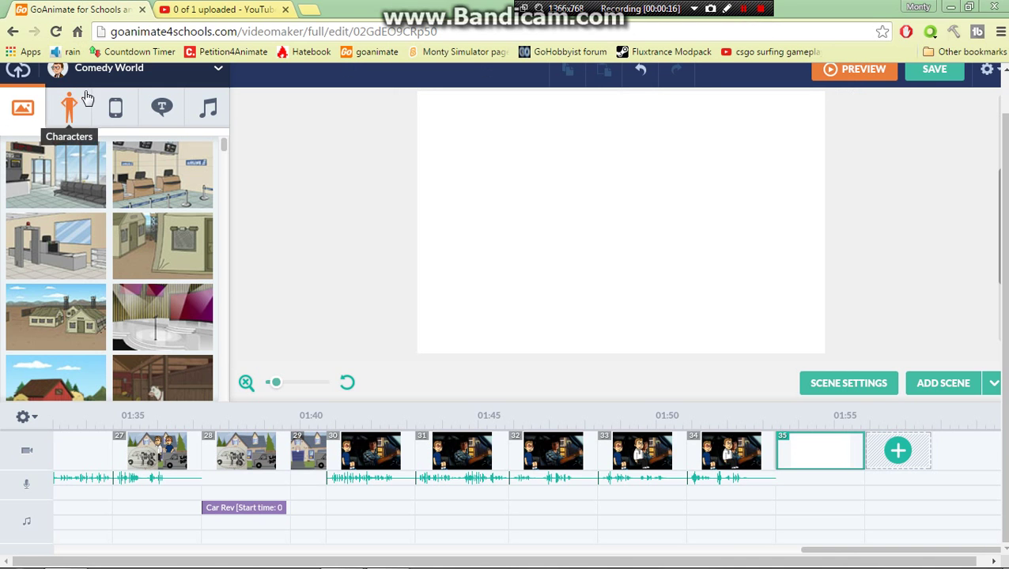
pyautogui.click(87, 72)
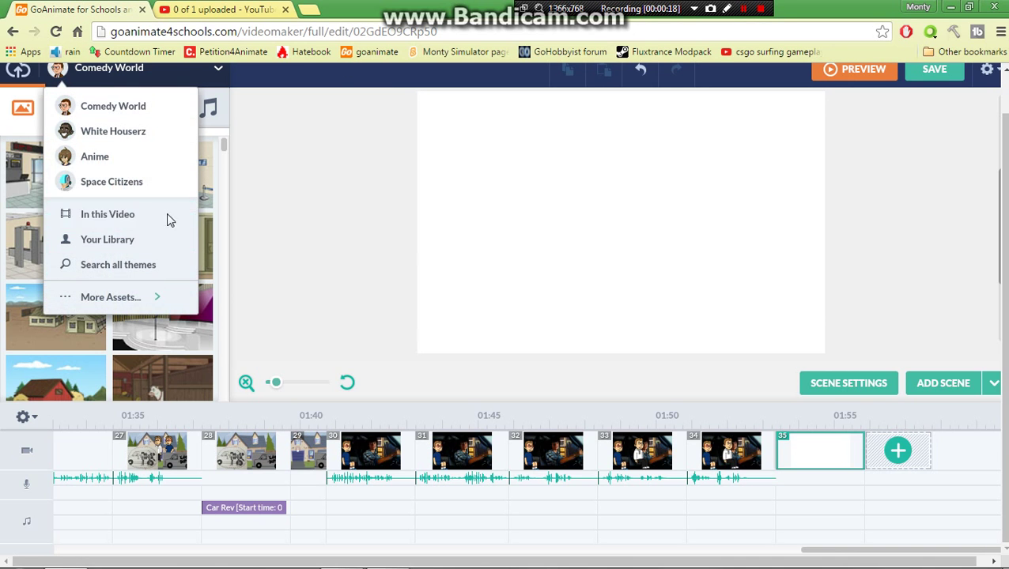
pyautogui.click(167, 218)
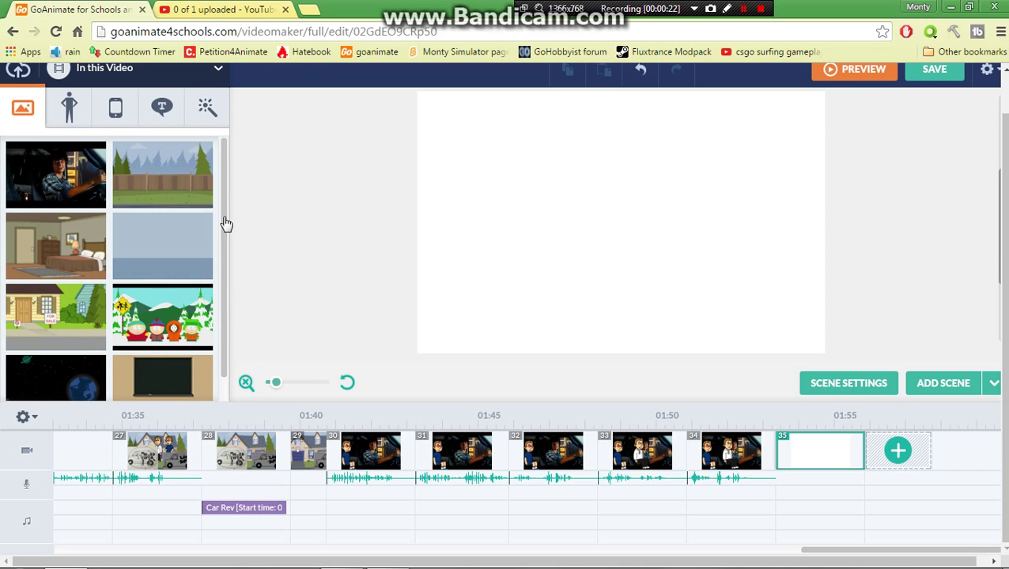
pyautogui.moveTo(225, 223); pyautogui.dragTo(238, 293)
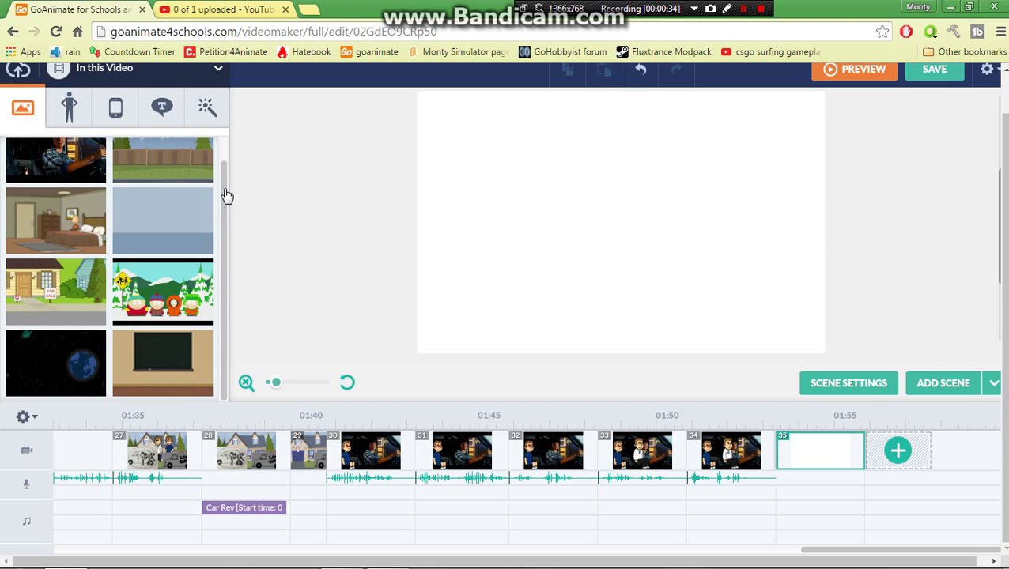
pyautogui.scroll(1, 228, 178)
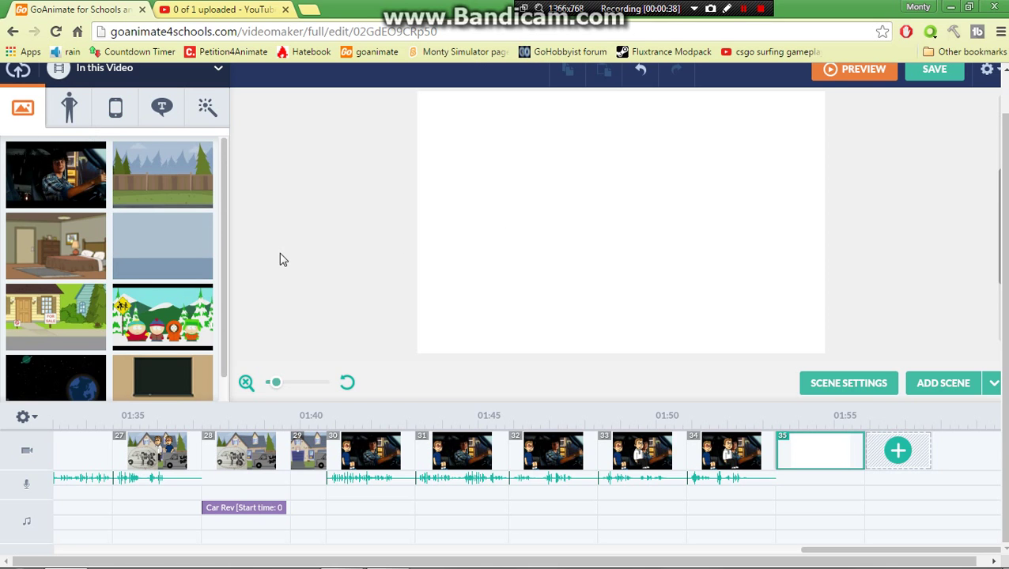
pyautogui.scroll(-1, 225, 238)
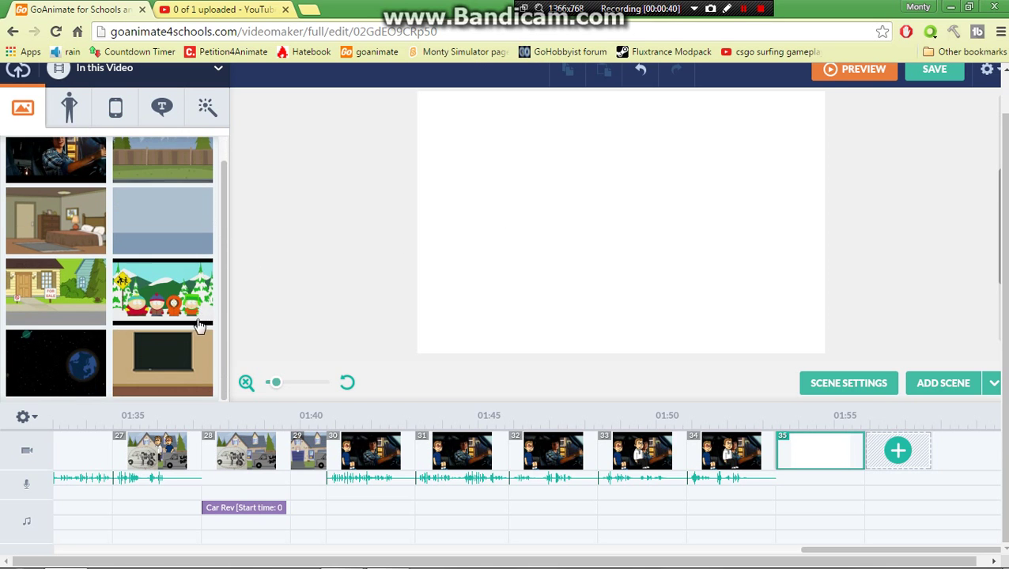
# Search all themes for "traffic" and view the matching templates and props
pyautogui.click(106, 70)
pyautogui.click(105, 265)
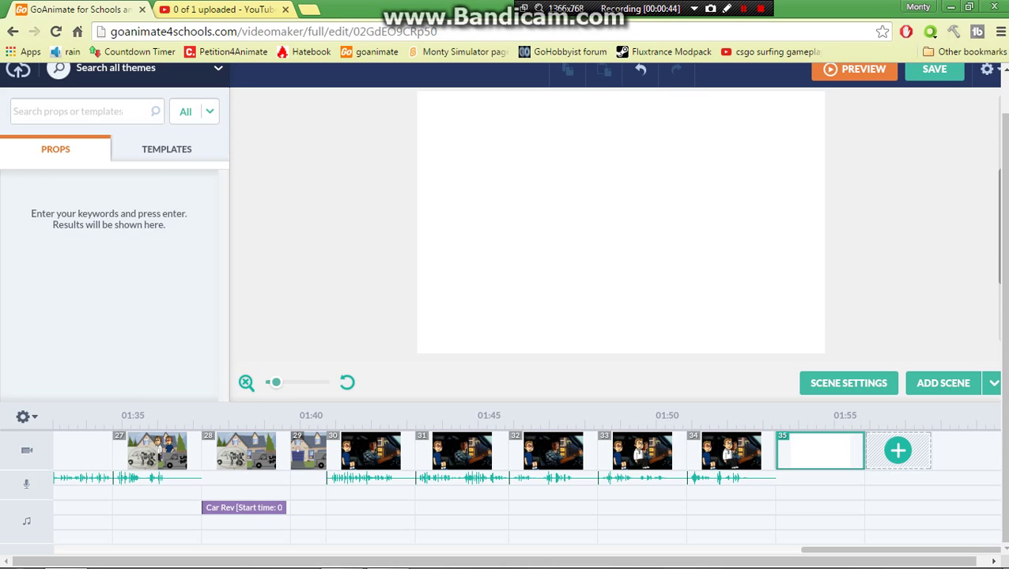
pyautogui.click(163, 150)
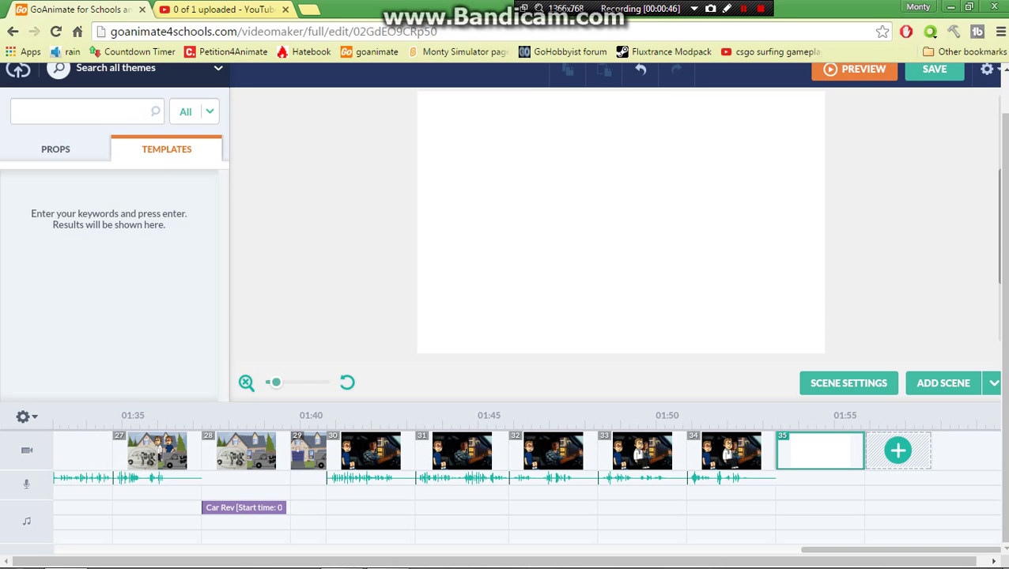
pyautogui.write('traffic')
pyautogui.press('Return')
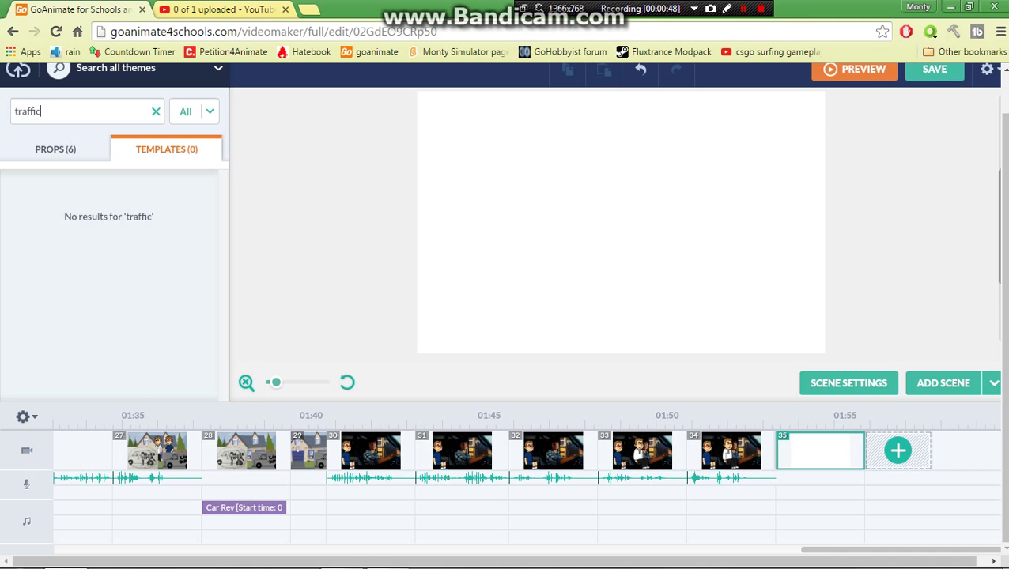
pyautogui.click(76, 157)
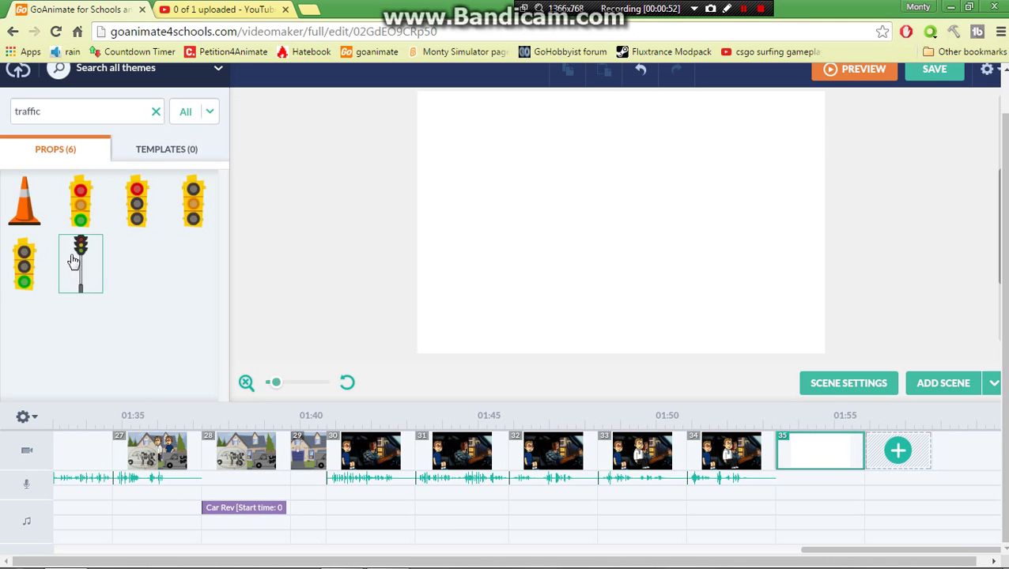
# Add the city traffic template from the Business Friendly theme's Travel category to scene 35
pyautogui.click(98, 75)
pyautogui.moveTo(118, 298)
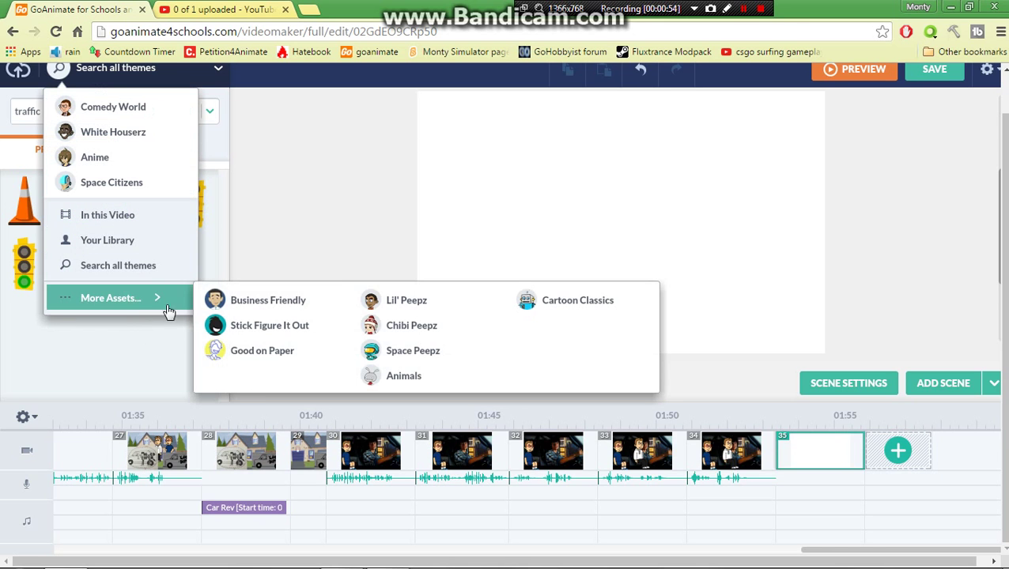
pyautogui.click(237, 300)
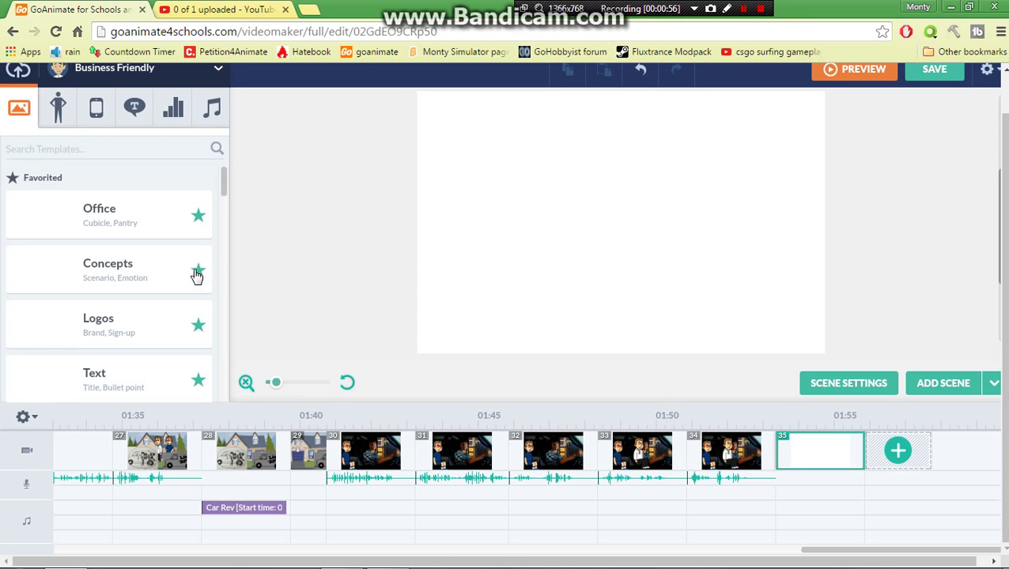
pyautogui.moveTo(222, 188); pyautogui.dragTo(223, 243)
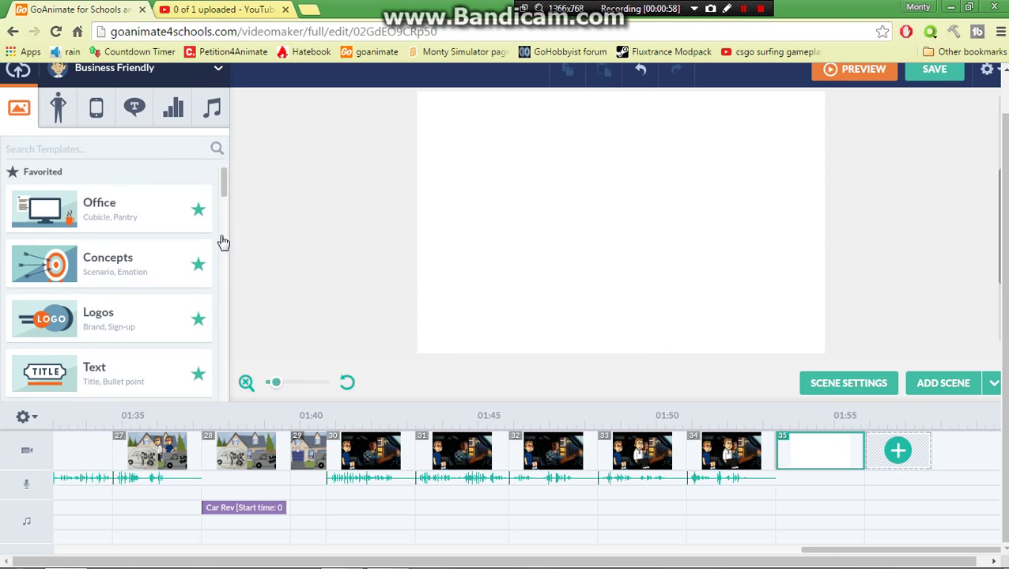
pyautogui.scroll(-3, 223, 208)
pyautogui.scroll(-5, 221, 223)
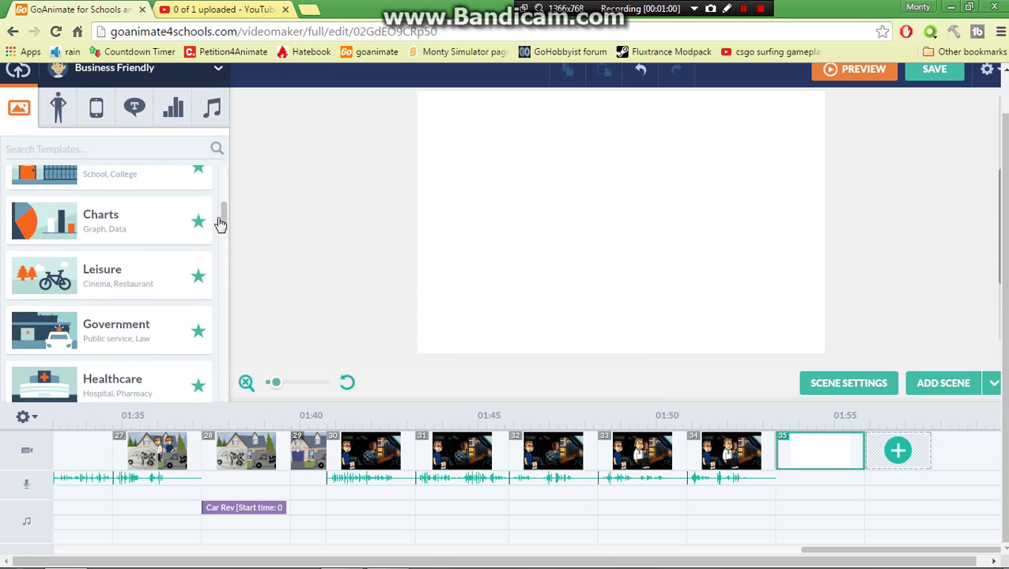
pyautogui.scroll(2, 205, 256)
pyautogui.scroll(-5, 204, 261)
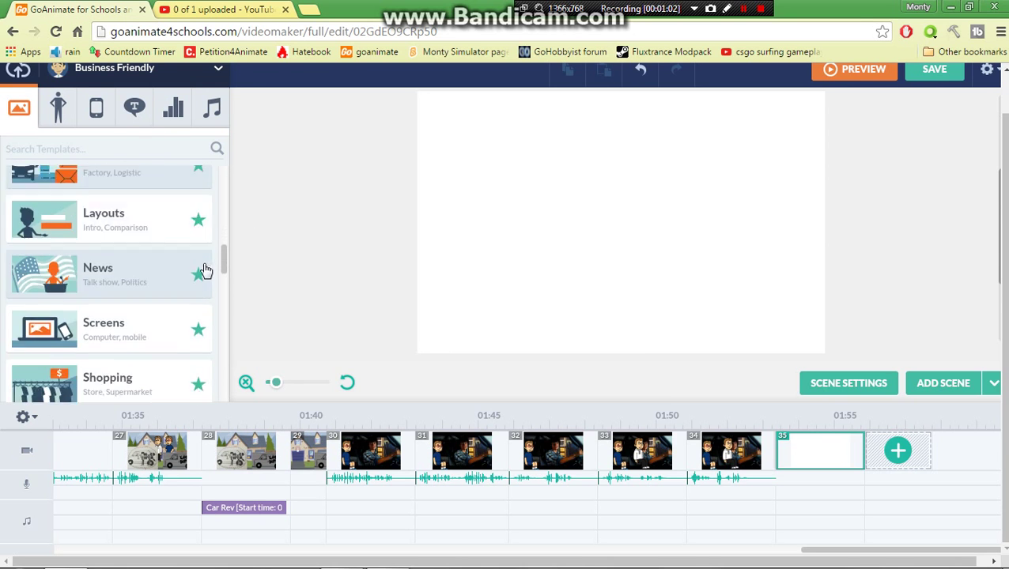
pyautogui.scroll(2, 208, 287)
pyautogui.click(156, 264)
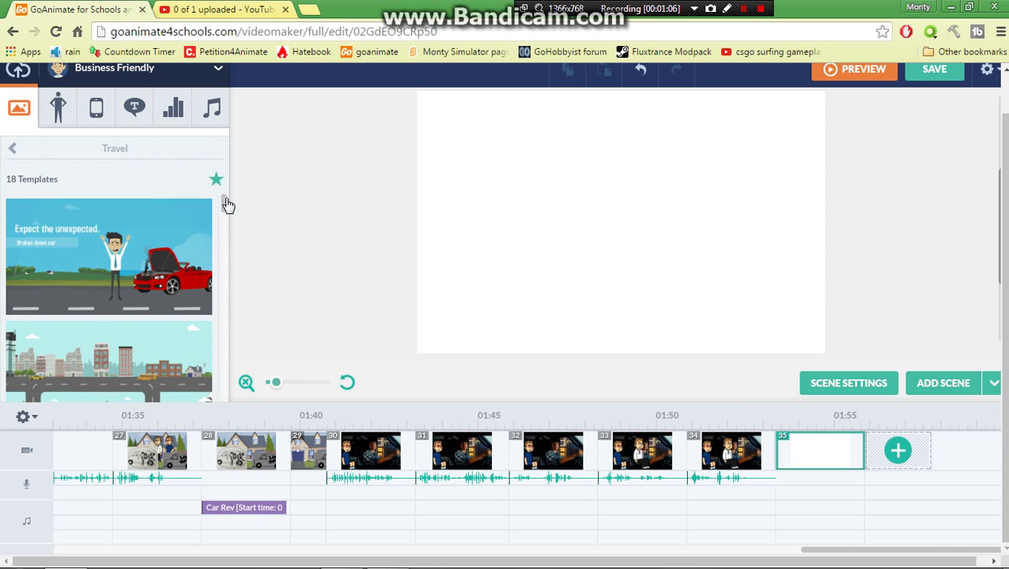
pyautogui.moveTo(228, 206); pyautogui.dragTo(550, 227)
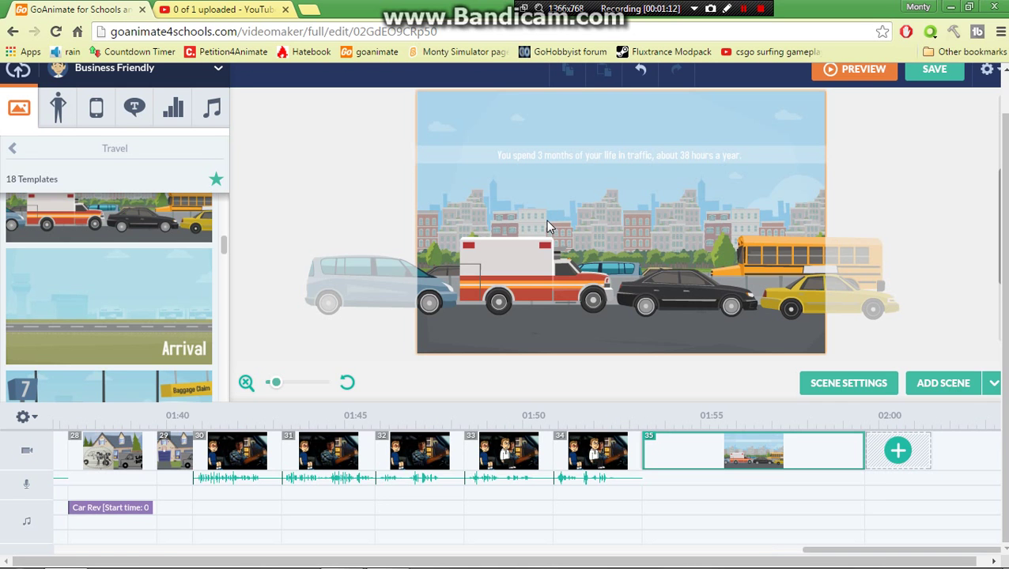
# Delete the blue minivan at the rear of the traffic line in scene 35
pyautogui.click(319, 280)
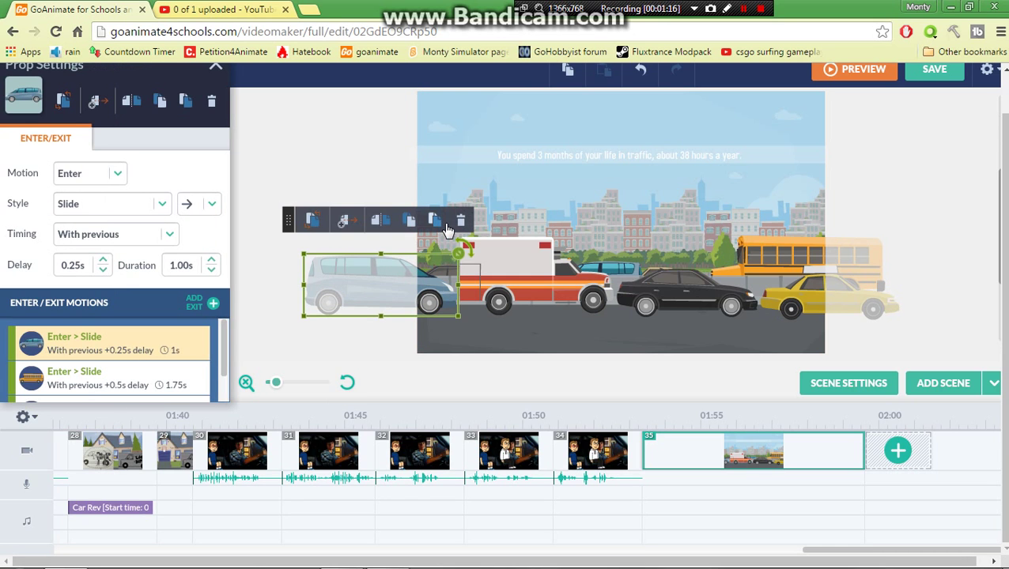
pyautogui.click(447, 229)
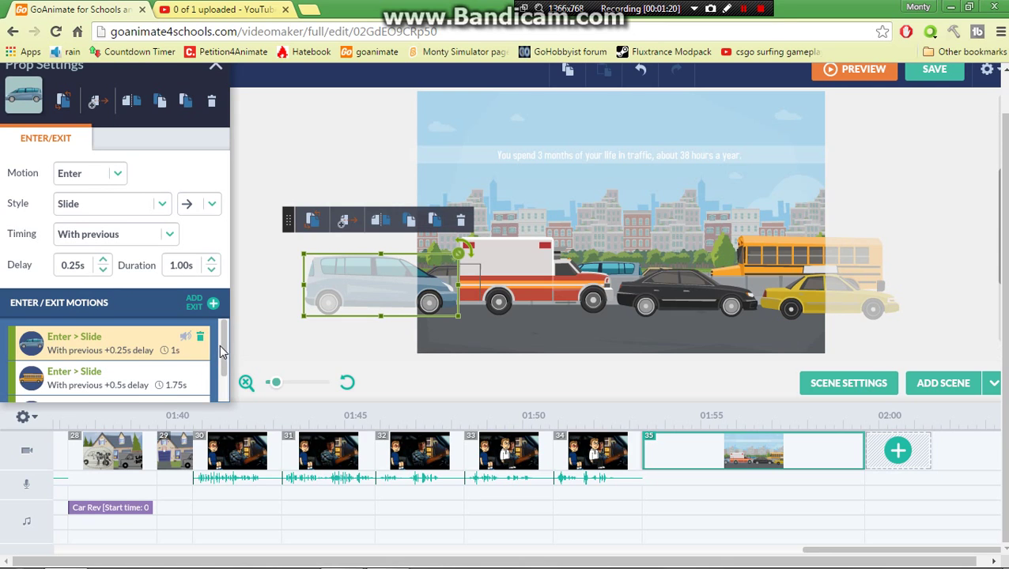
pyautogui.moveTo(225, 357); pyautogui.dragTo(216, 399)
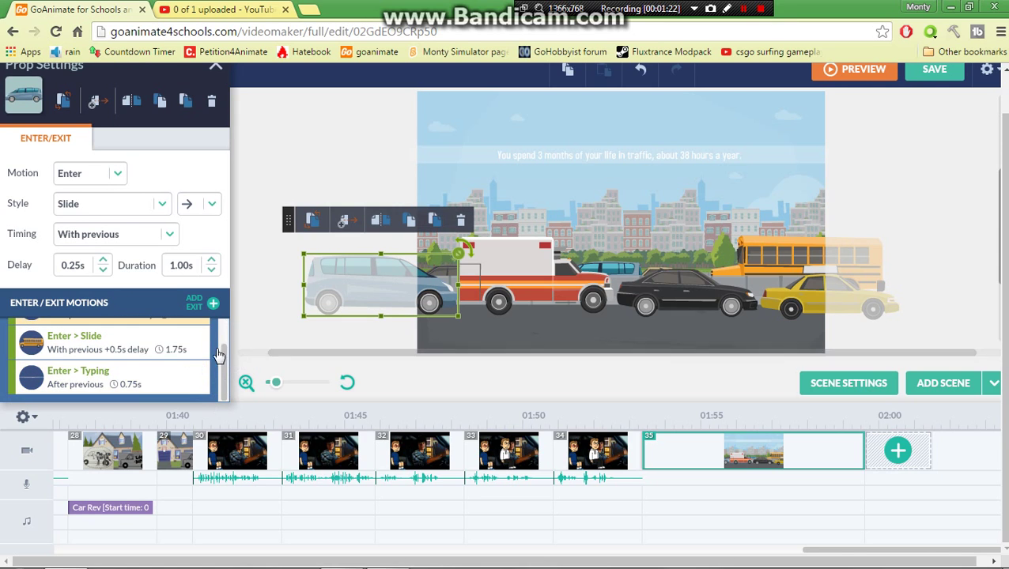
pyautogui.scroll(2, 204, 377)
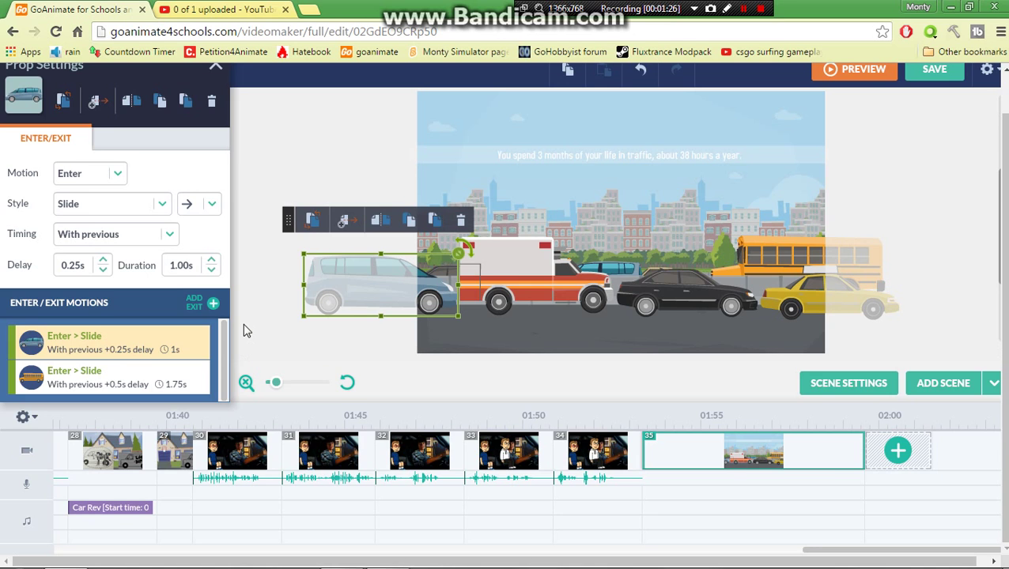
pyautogui.click(428, 265)
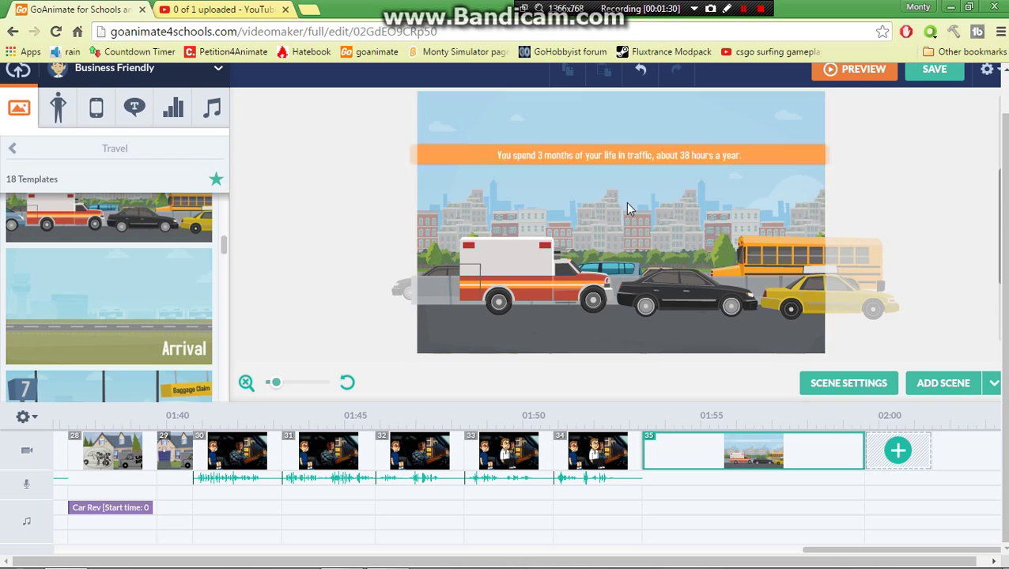
# Delete the ambulance behind the black car
pyautogui.click(109, 125)
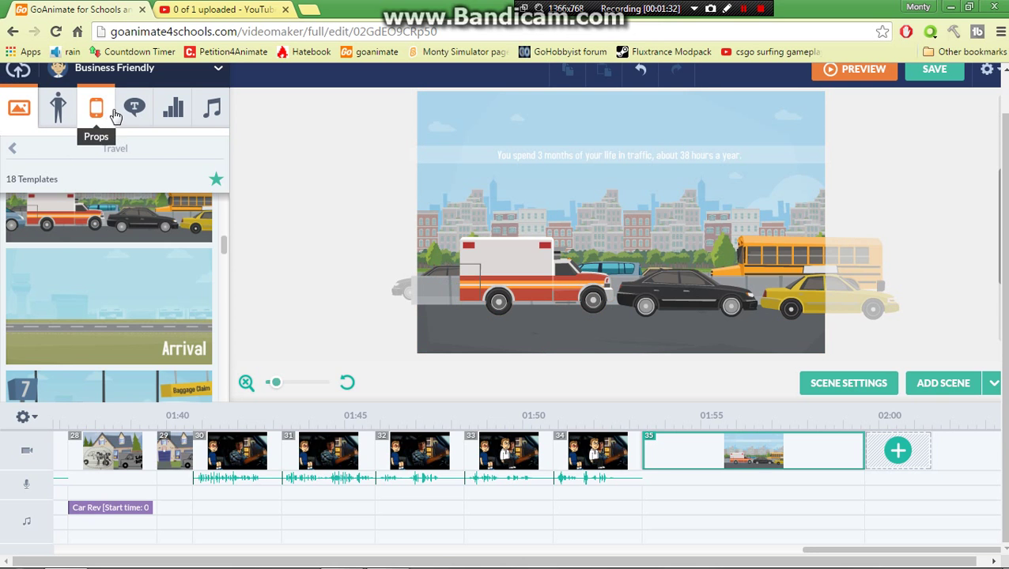
pyautogui.click(528, 291)
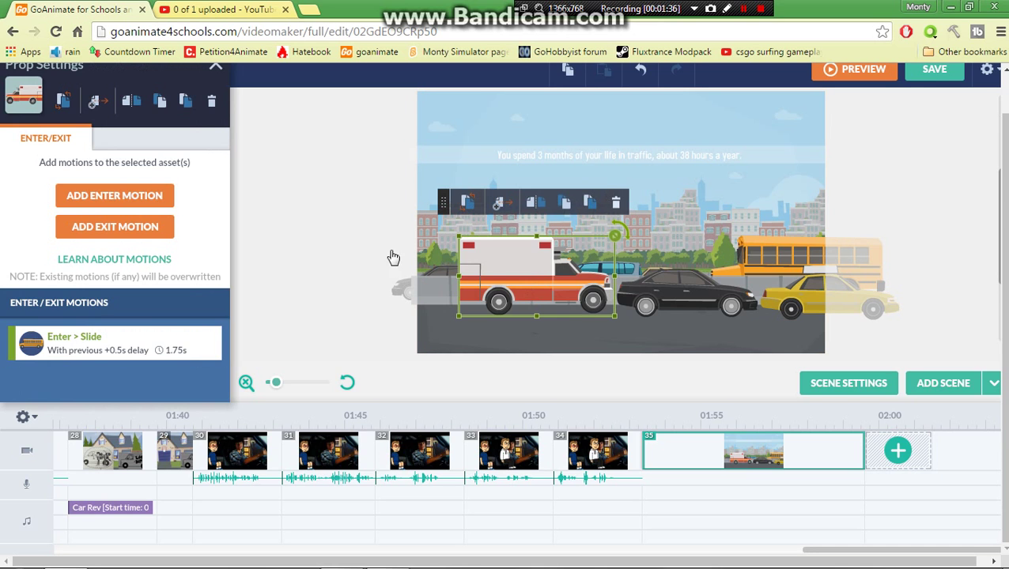
pyautogui.press('Delete')
# Place the "loded diper van" prop from Your Library in the traffic scene
pyautogui.click(123, 73)
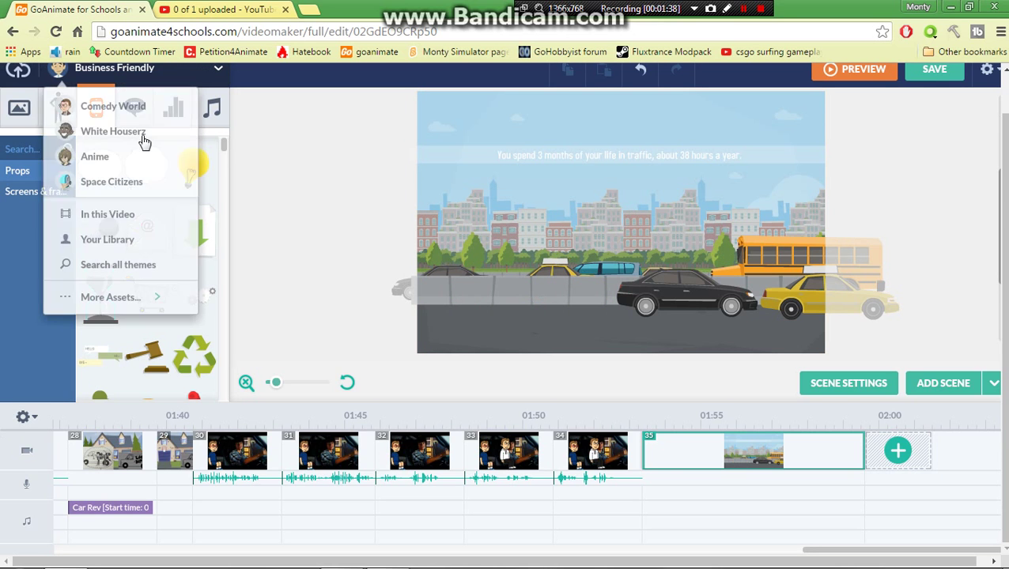
pyautogui.click(128, 234)
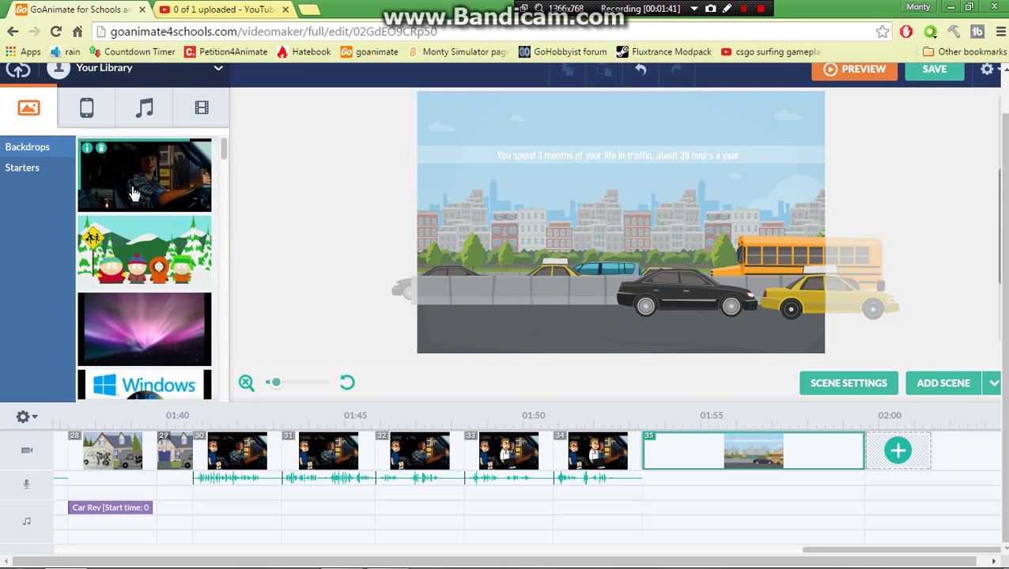
pyautogui.click(86, 108)
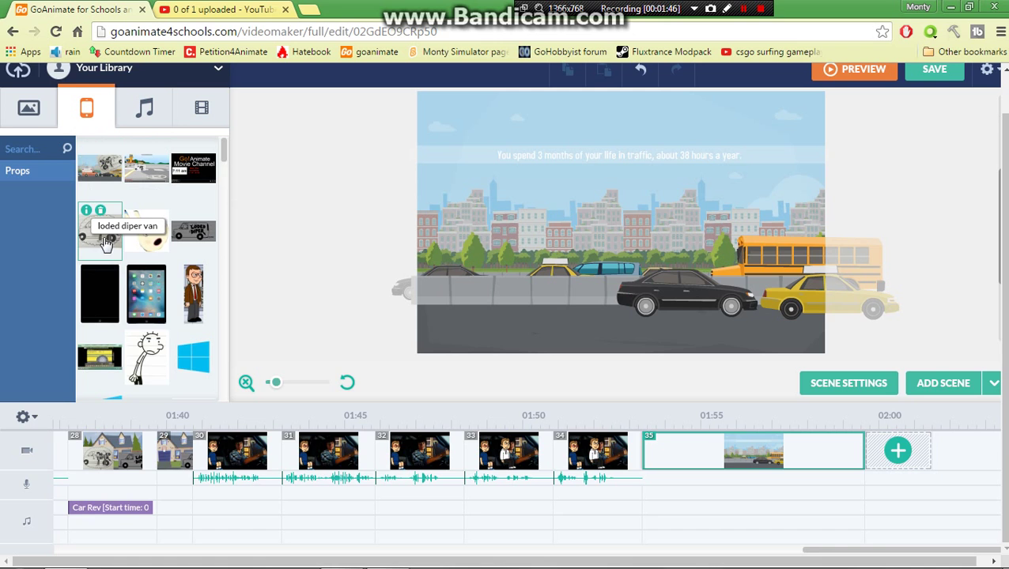
pyautogui.moveTo(107, 244); pyautogui.dragTo(574, 250)
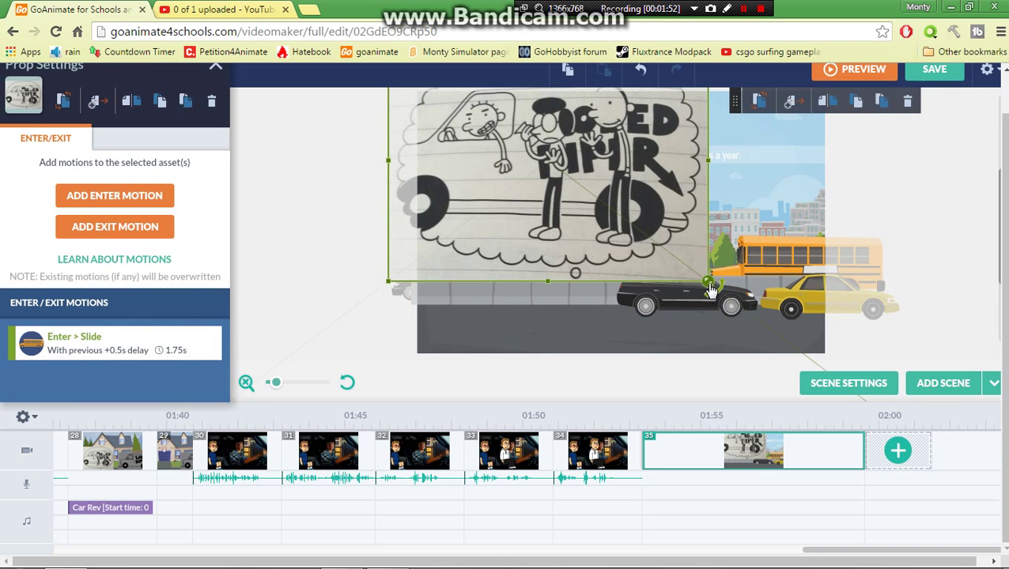
# Flip the van drawing horizontally and shrink it to fit on the road behind the black car
pyautogui.moveTo(710, 290); pyautogui.dragTo(655, 247)
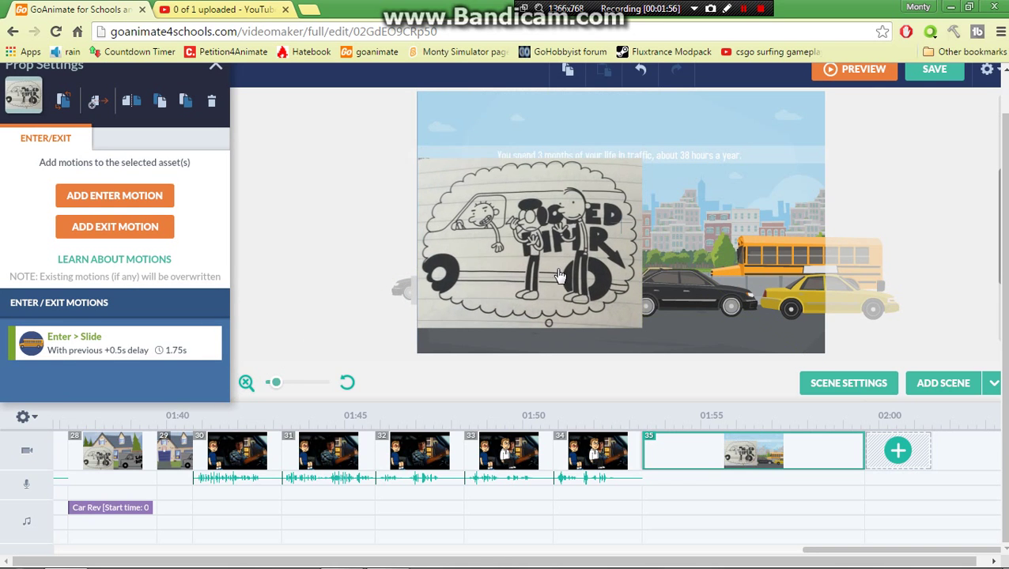
pyautogui.click(568, 257)
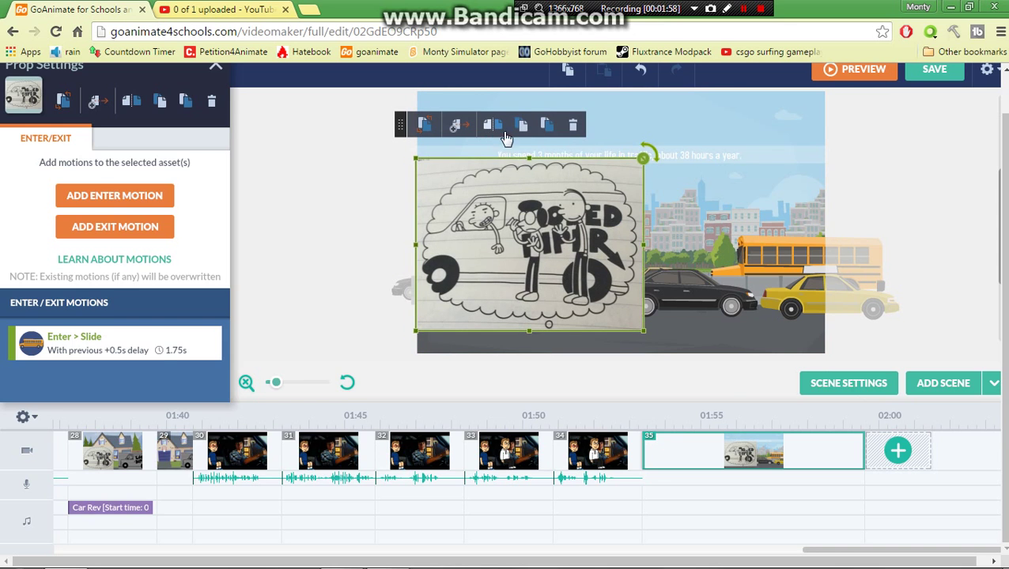
pyautogui.click(490, 131)
pyautogui.moveTo(630, 166); pyautogui.dragTo(585, 181)
pyautogui.click(291, 261)
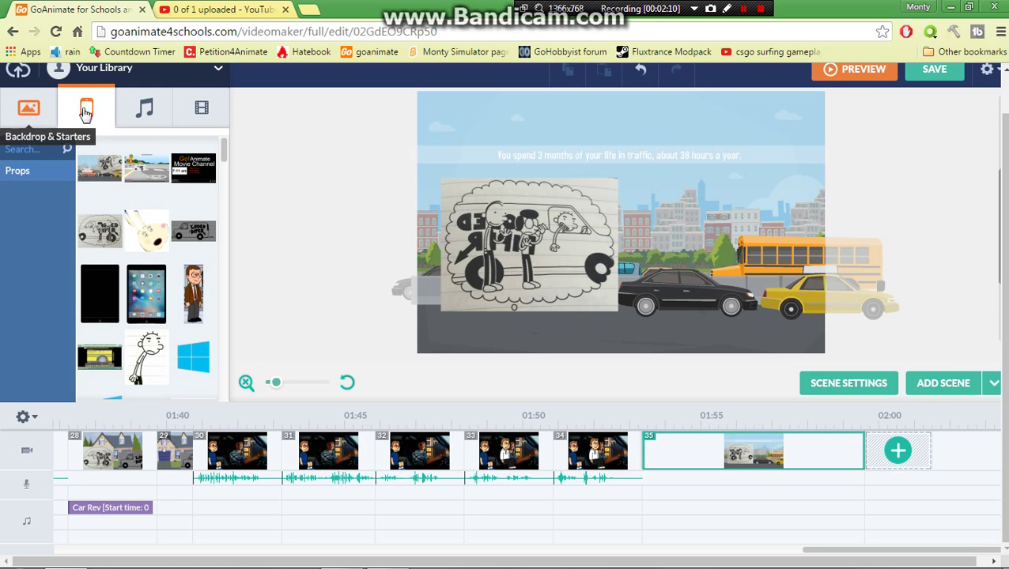
# Add the "DUN-DUN-DUUU..." sound effect from Your Library to the traffic scene, scene 35
pyautogui.click(107, 70)
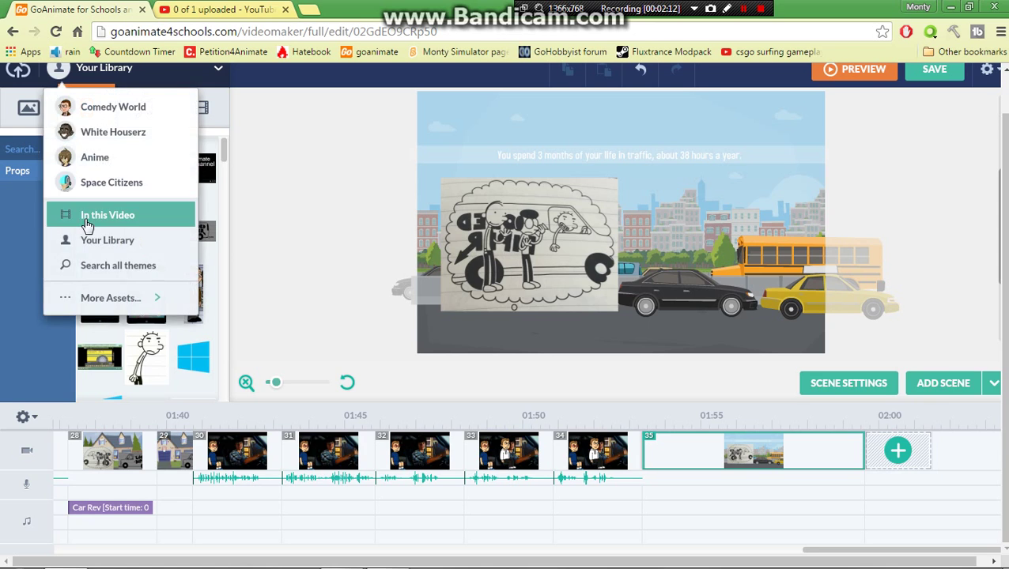
pyautogui.click(91, 237)
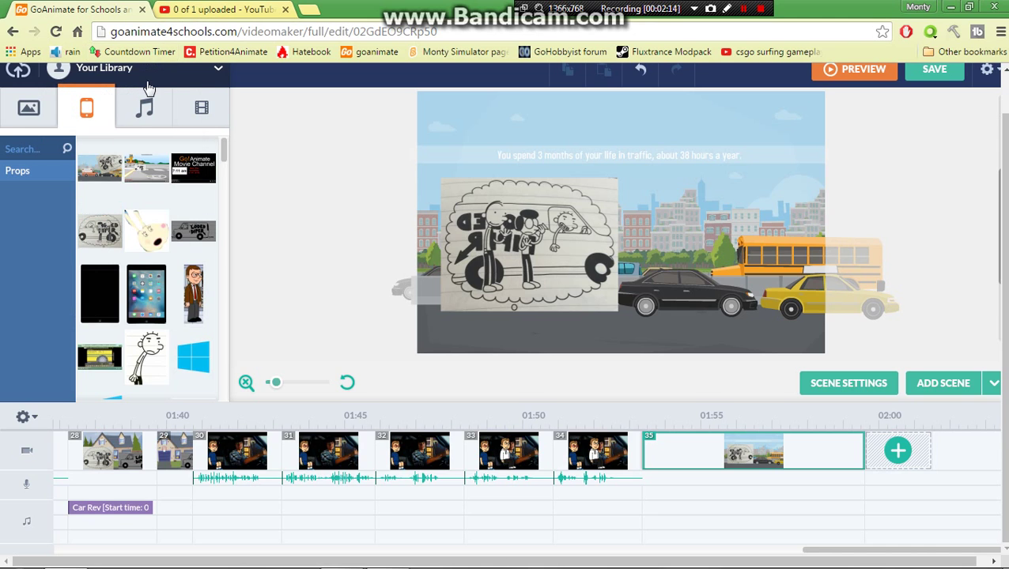
pyautogui.click(142, 114)
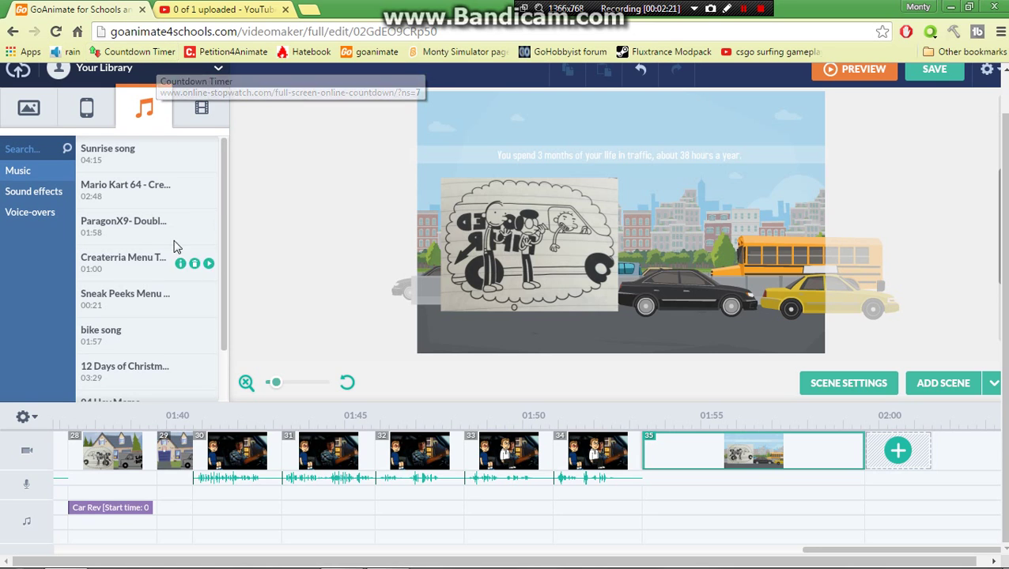
pyautogui.click(33, 193)
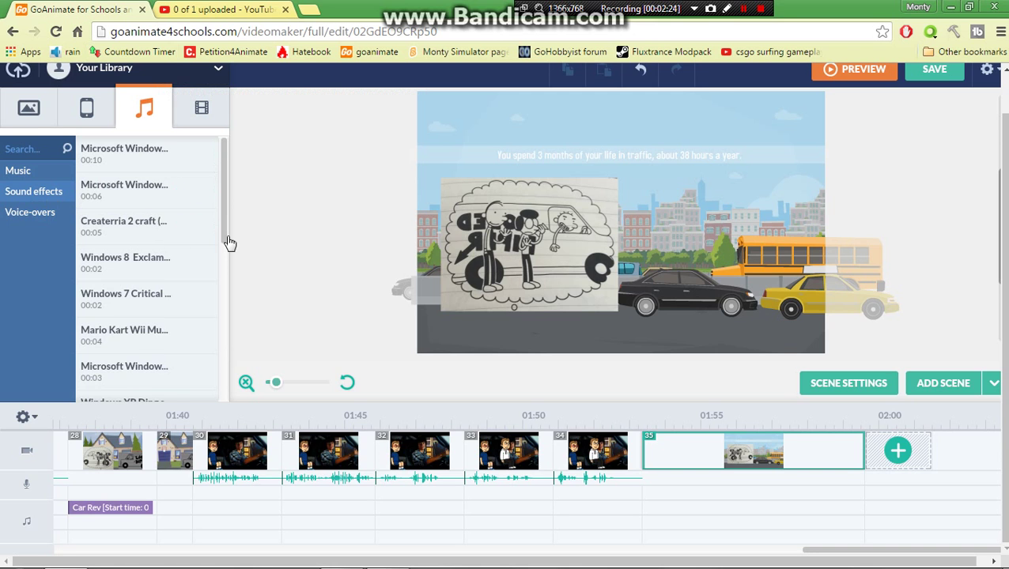
pyautogui.moveTo(225, 240); pyautogui.dragTo(201, 316)
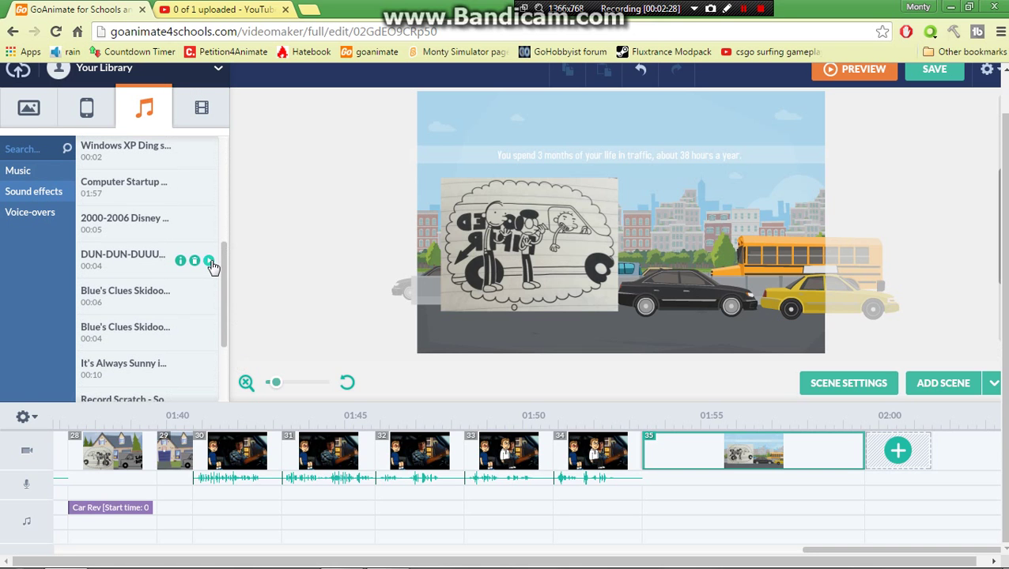
pyautogui.click(133, 264)
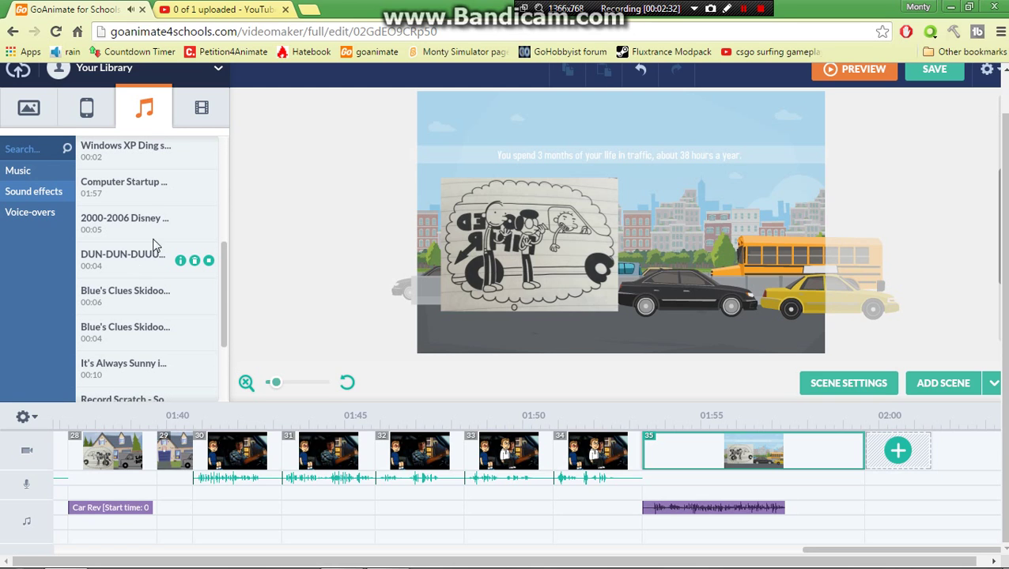
# Delete the caption about months spent in traffic from scene 35 and shorten the scene to about 2 seconds
pyautogui.click(625, 156)
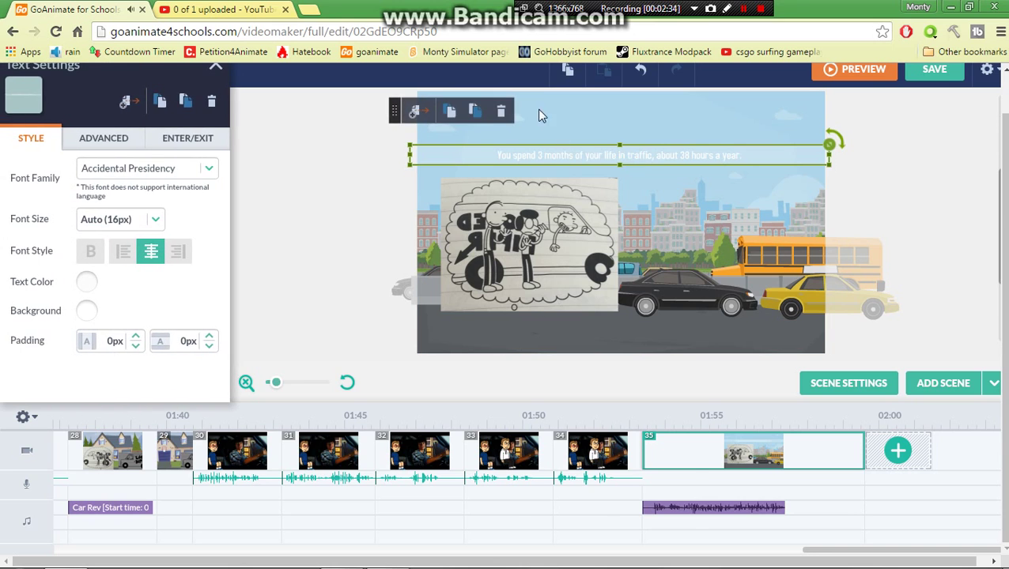
pyautogui.click(582, 441)
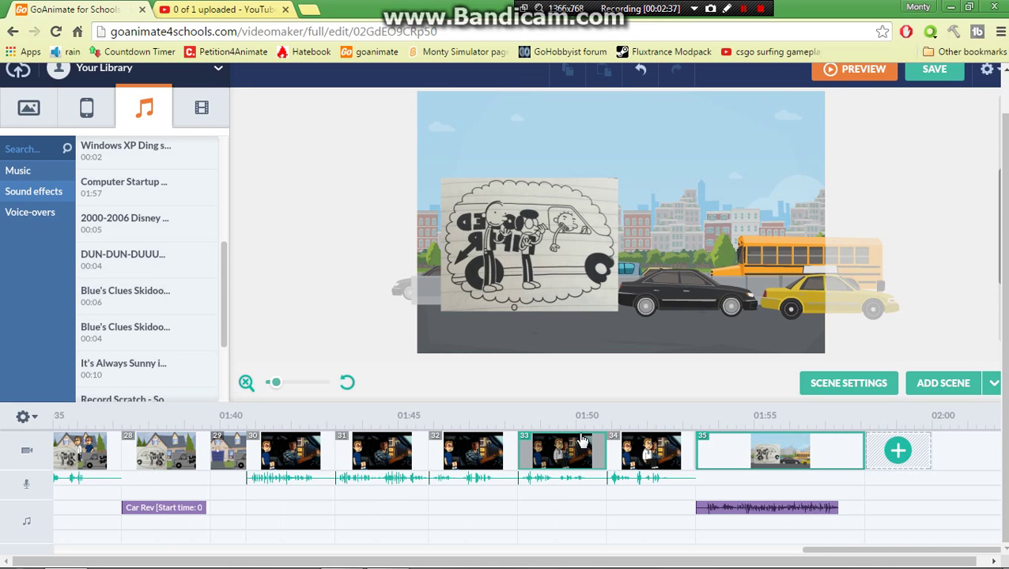
pyautogui.rightClick(716, 514)
pyautogui.click(743, 327)
pyautogui.moveTo(864, 450)
pyautogui.mouseDown()
pyautogui.moveTo(934, 451)
pyautogui.moveTo(867, 451)
pyautogui.moveTo(883, 450)
pyautogui.mouseUp()
pyautogui.moveTo(736, 467); pyautogui.dragTo(767, 457)
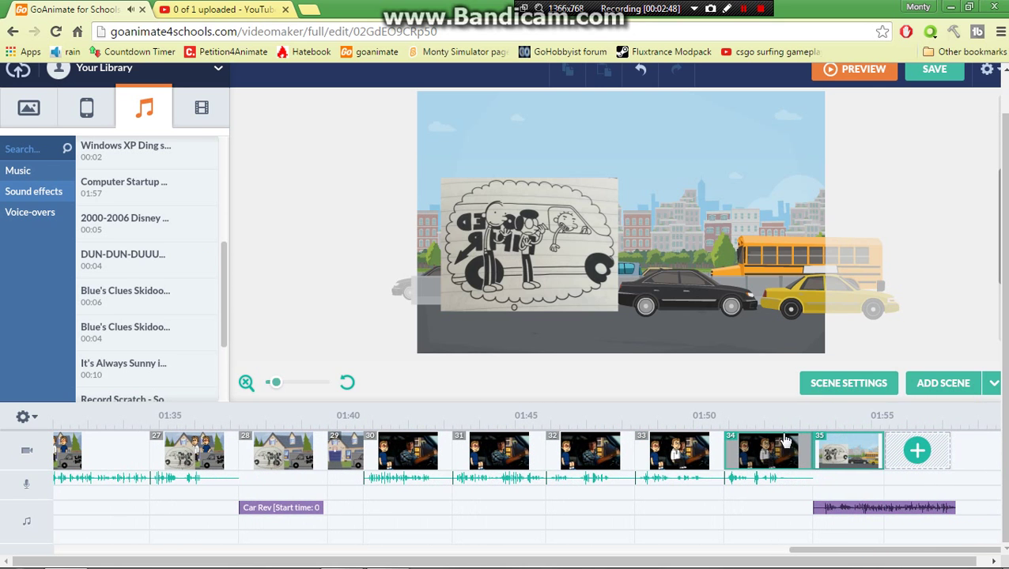
# Duplicate scene 34 with the two characters in the van and move the copy behind the traffic scene
pyautogui.rightClick(785, 441)
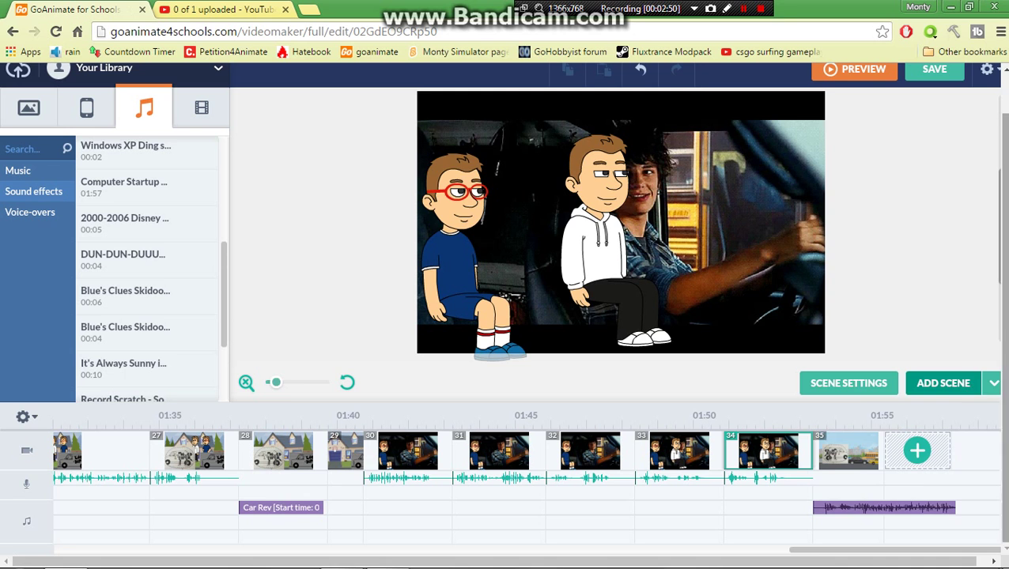
pyautogui.click(846, 451)
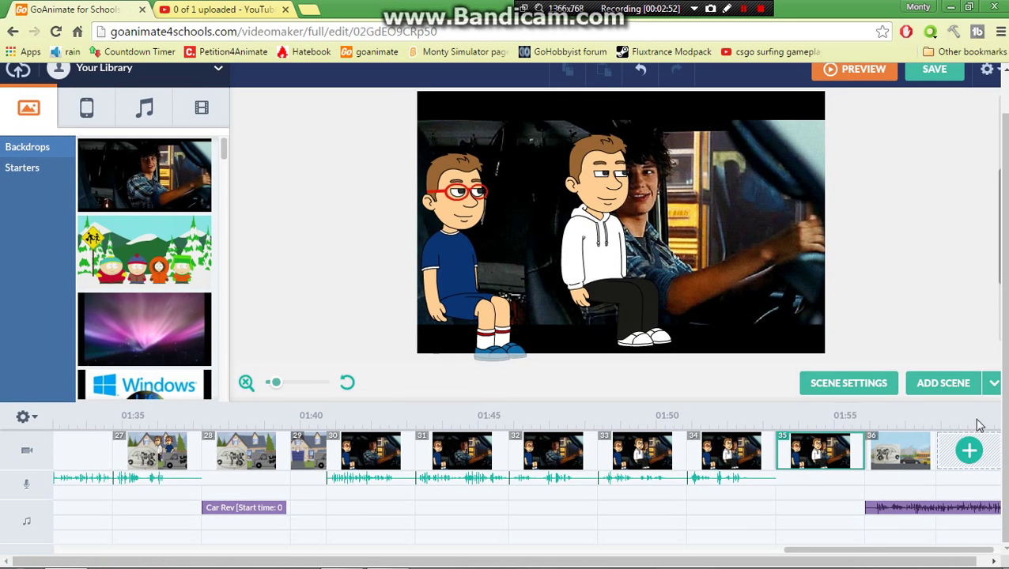
pyautogui.moveTo(984, 551); pyautogui.dragTo(1002, 550)
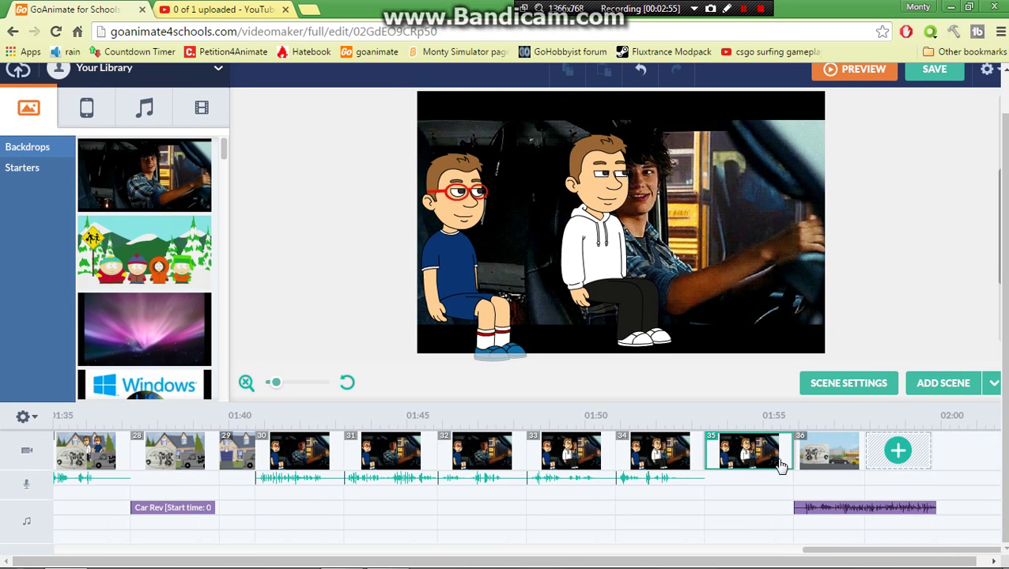
pyautogui.moveTo(820, 448); pyautogui.dragTo(846, 445)
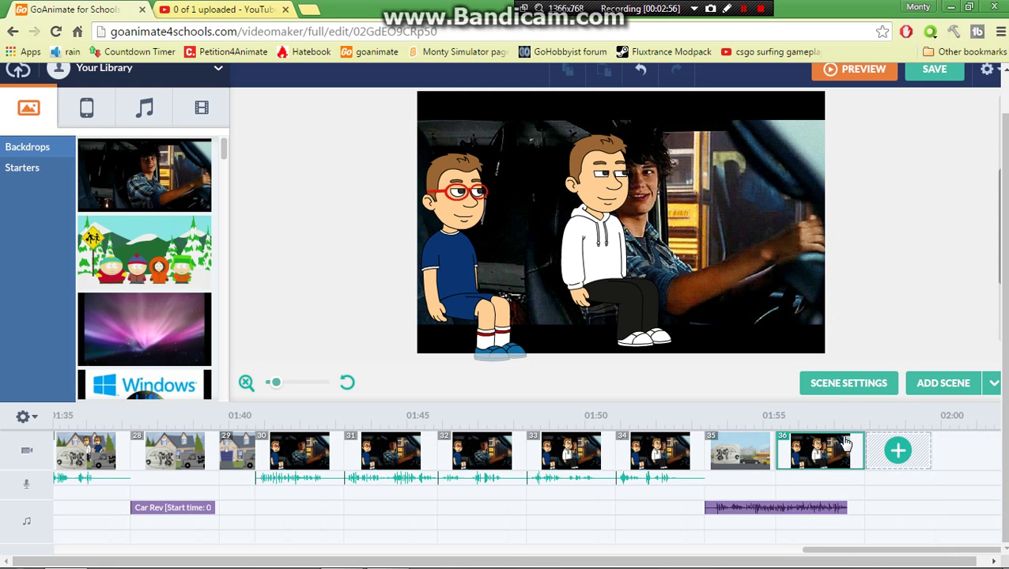
# Set the facial expression of the character in the white hoodie to Shocked in scene 36
pyautogui.click(610, 223)
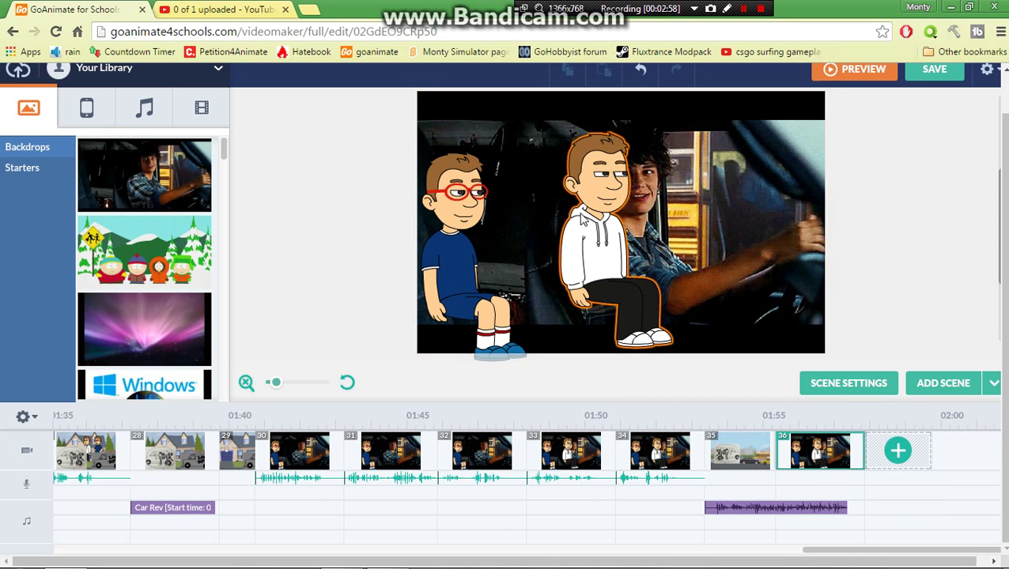
pyautogui.click(611, 222)
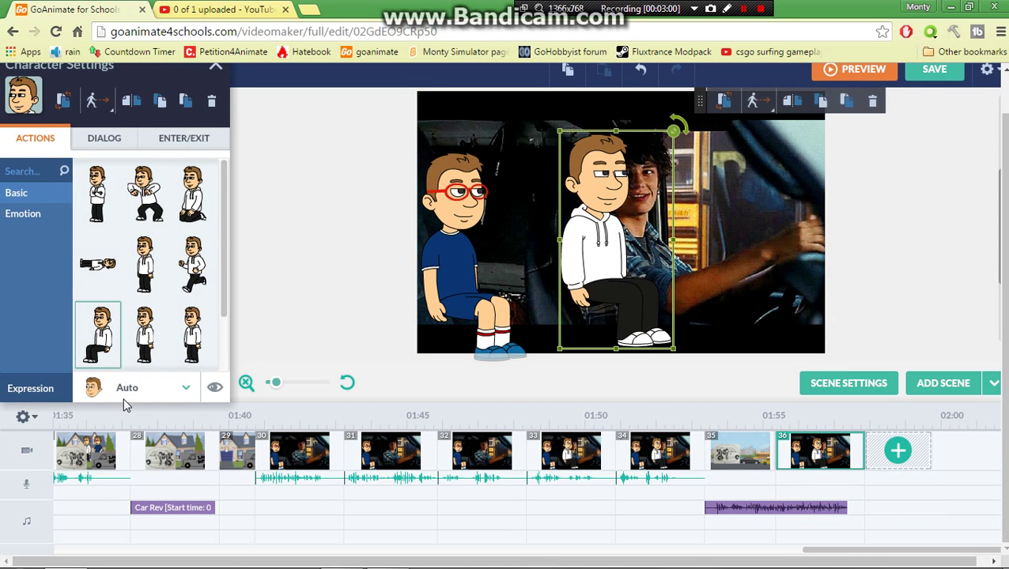
pyautogui.click(123, 393)
pyautogui.scroll(-5, 210, 264)
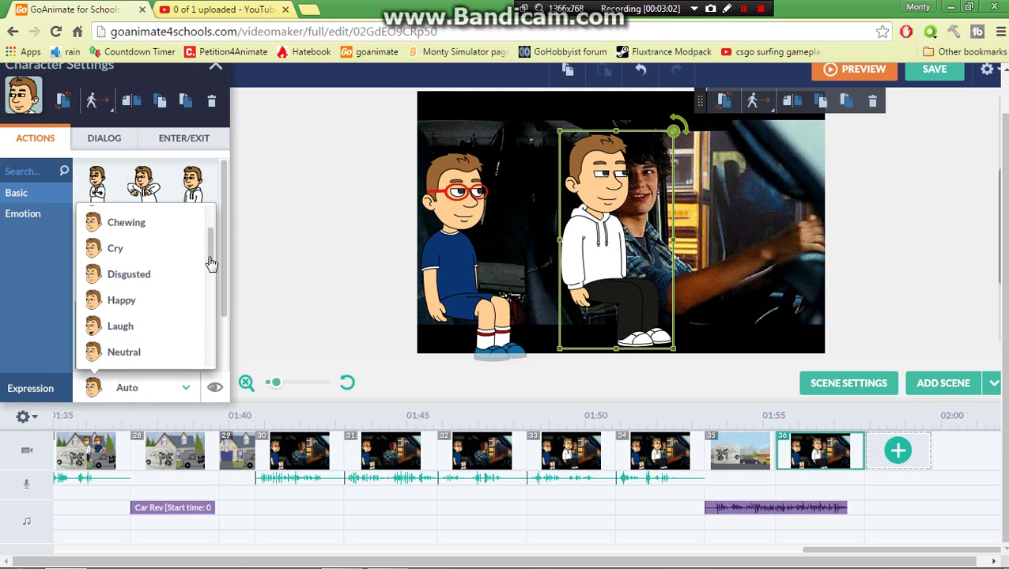
pyautogui.scroll(-1, 198, 273)
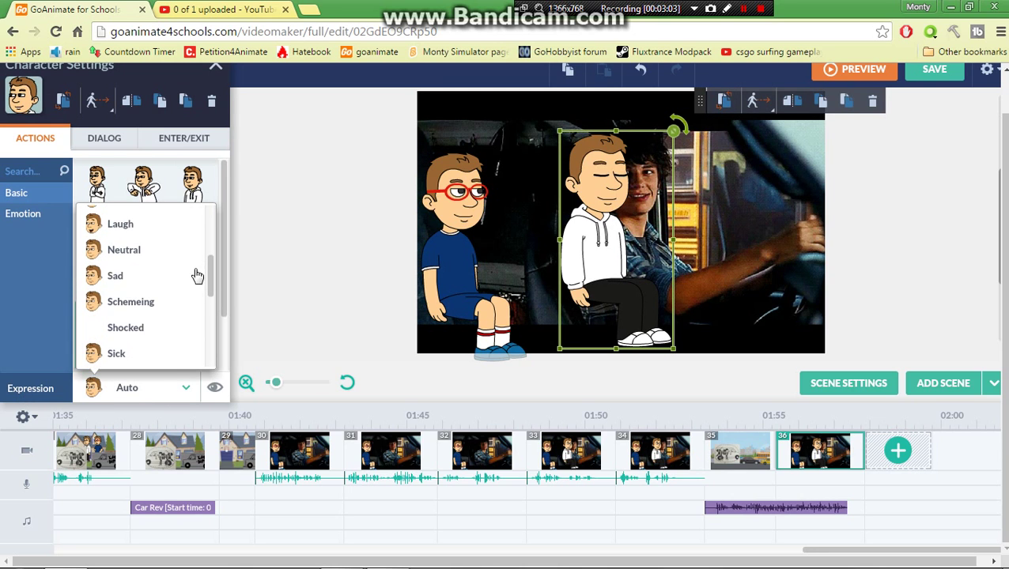
pyautogui.click(171, 339)
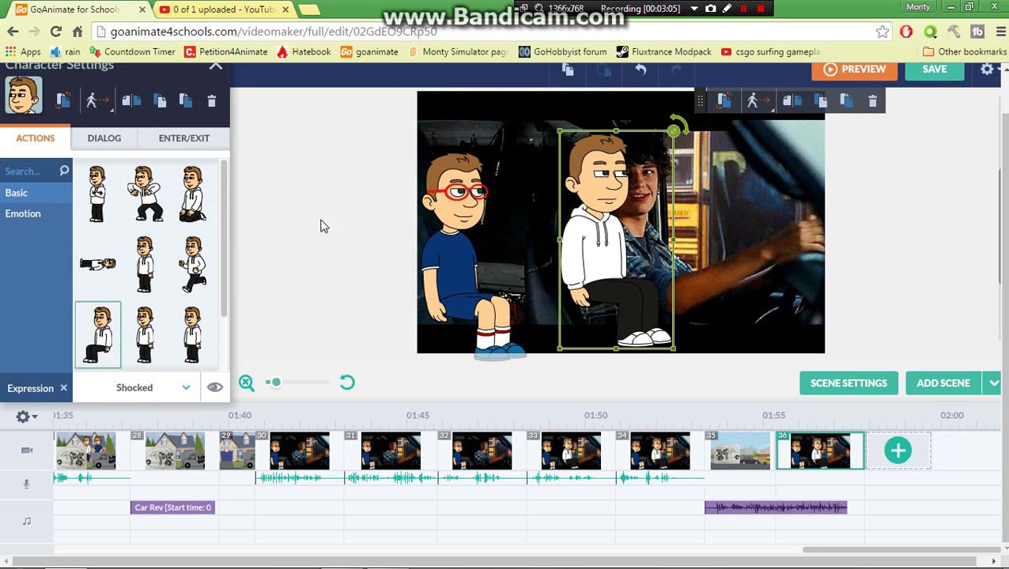
# Set the facial expression of the character with red glasses to Shocked in scene 36
pyautogui.click(463, 265)
pyautogui.click(128, 388)
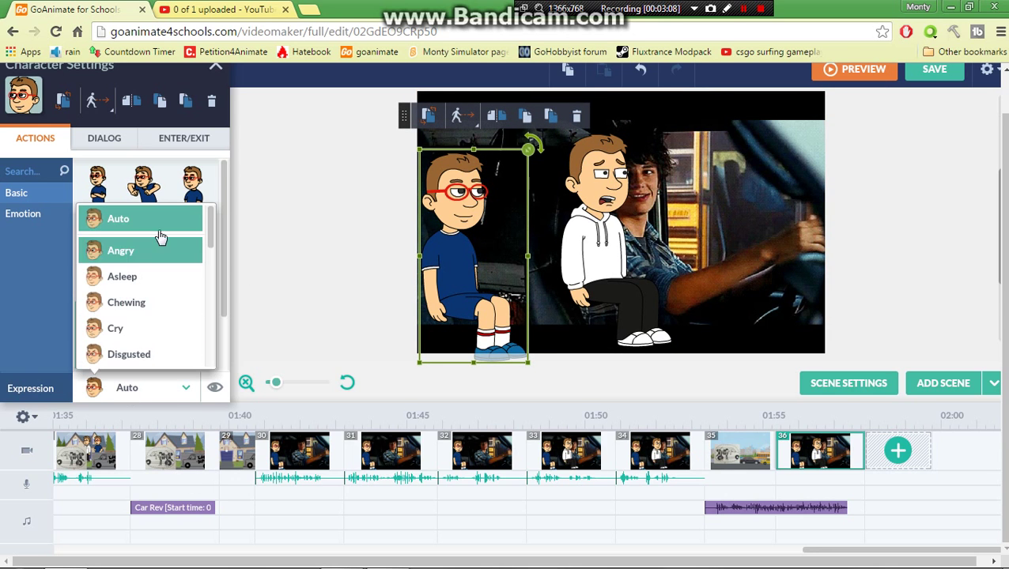
pyautogui.moveTo(212, 230); pyautogui.dragTo(216, 280)
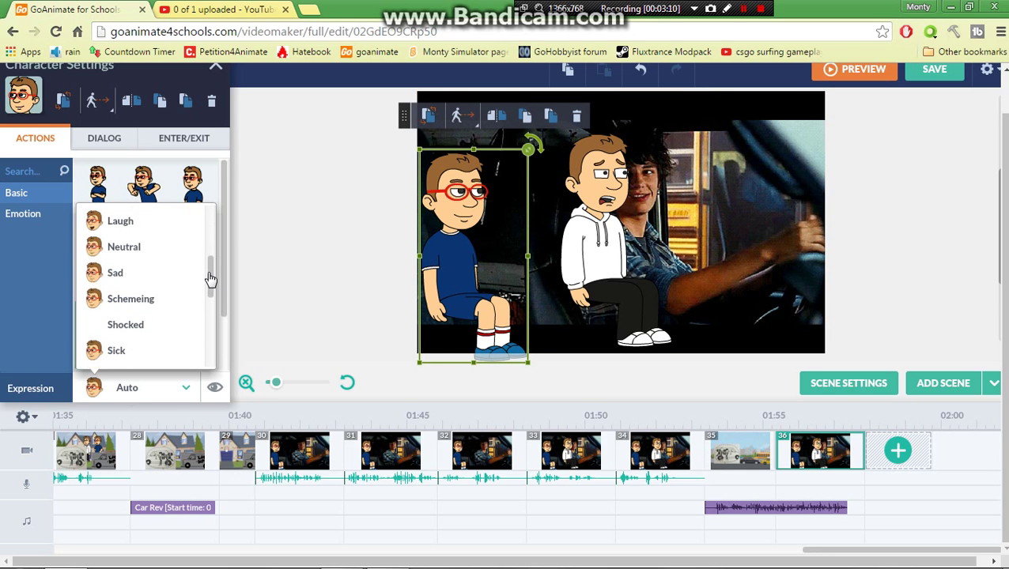
pyautogui.click(184, 338)
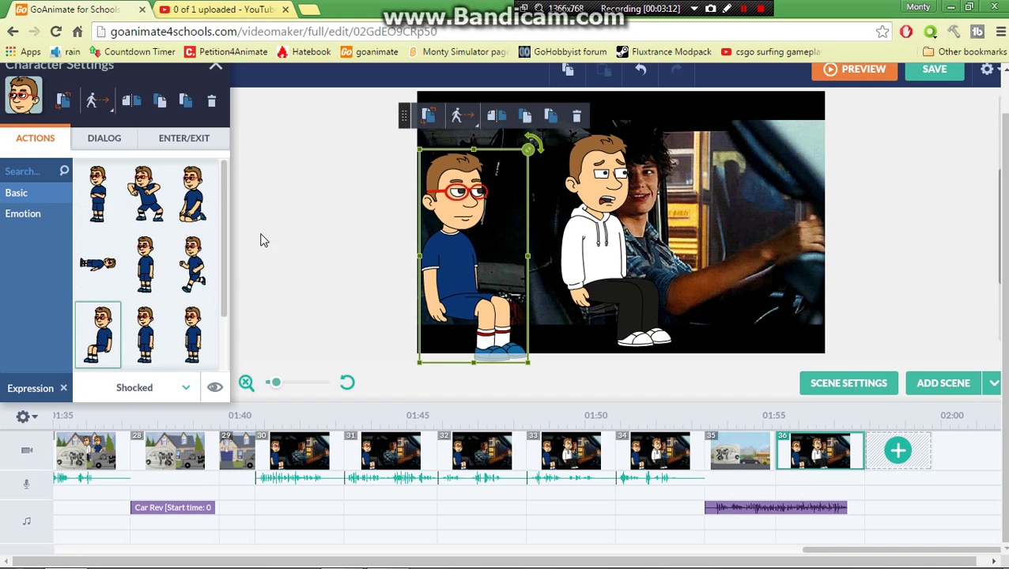
pyautogui.click(289, 158)
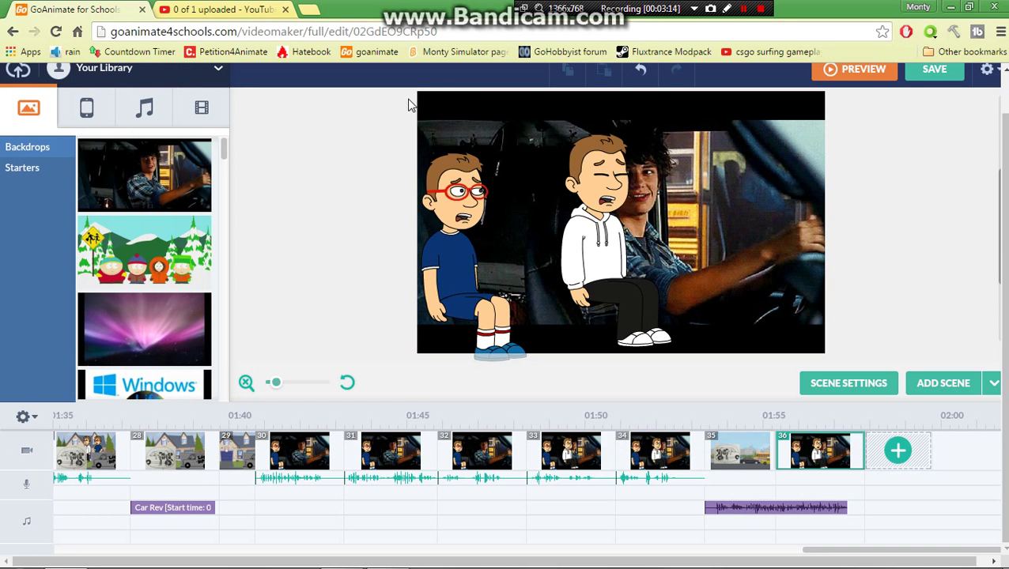
# Start a text-to-speech narration for scene 36 using the male English voice Brian
pyautogui.click(862, 381)
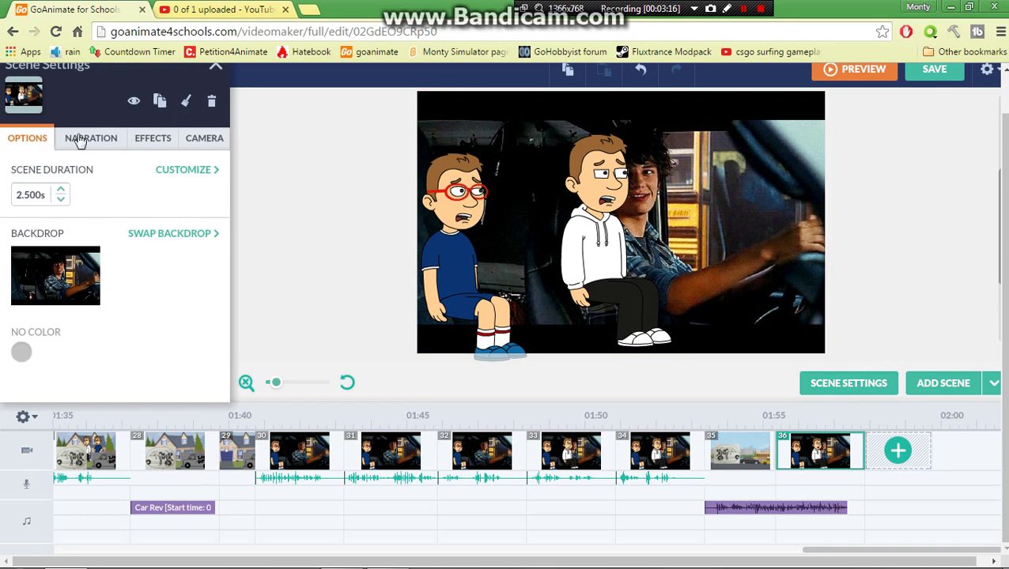
pyautogui.click(90, 146)
pyautogui.click(118, 365)
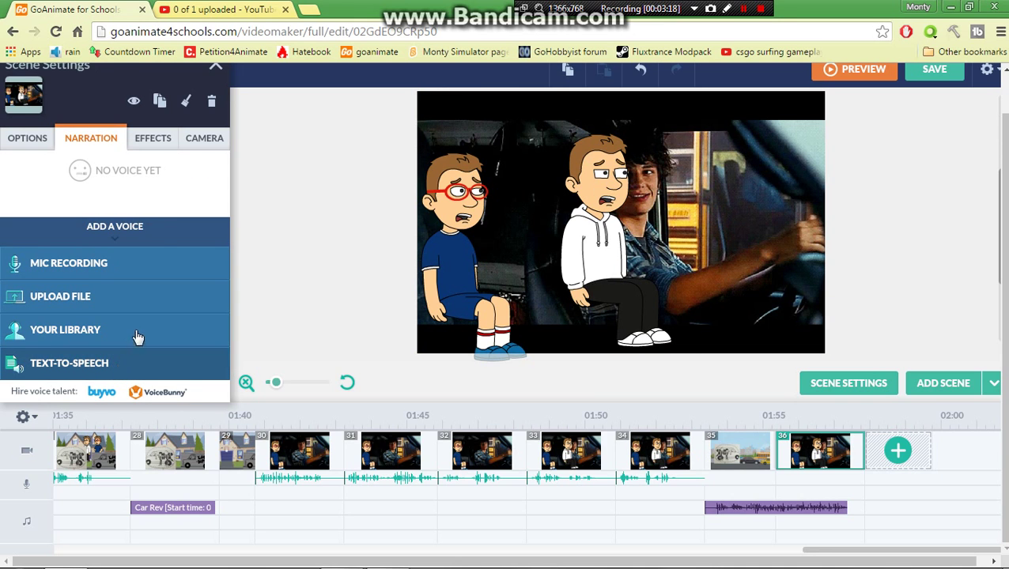
pyautogui.click(560, 294)
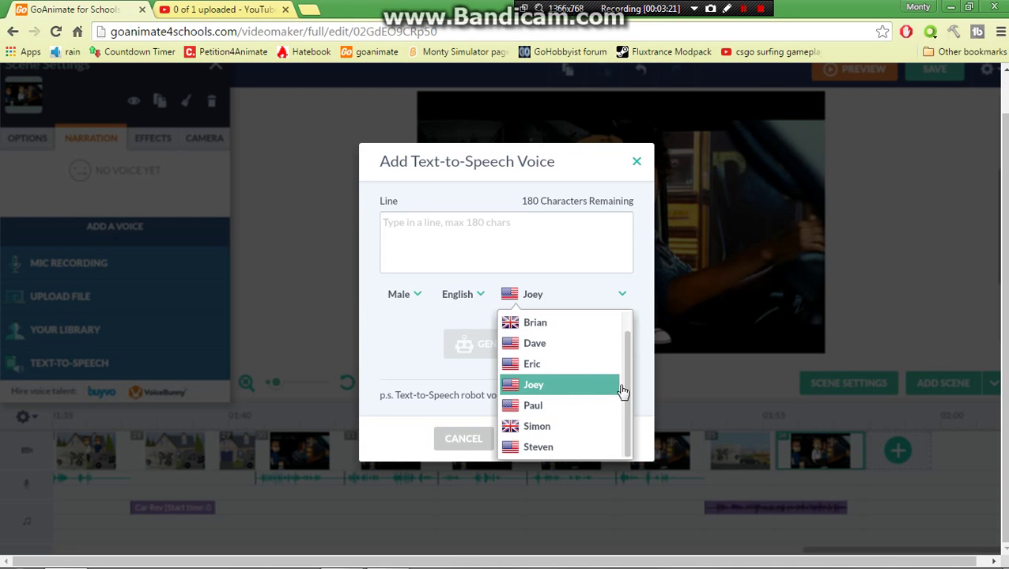
pyautogui.click(554, 321)
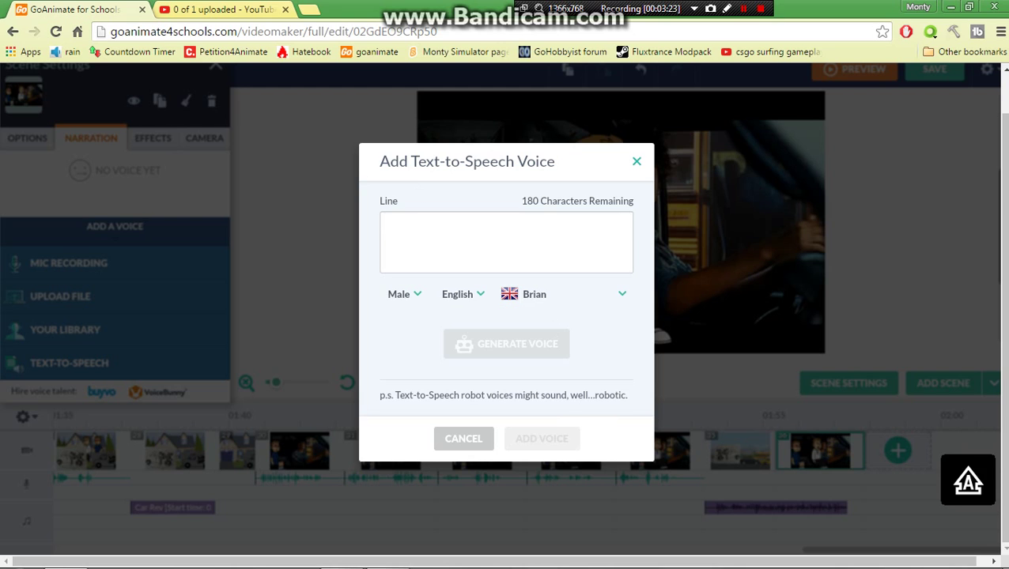
# Enter the line "You are stuck in a traffic jam. Do you have wings and boosters?" and generate its voice
pyautogui.write('You are')
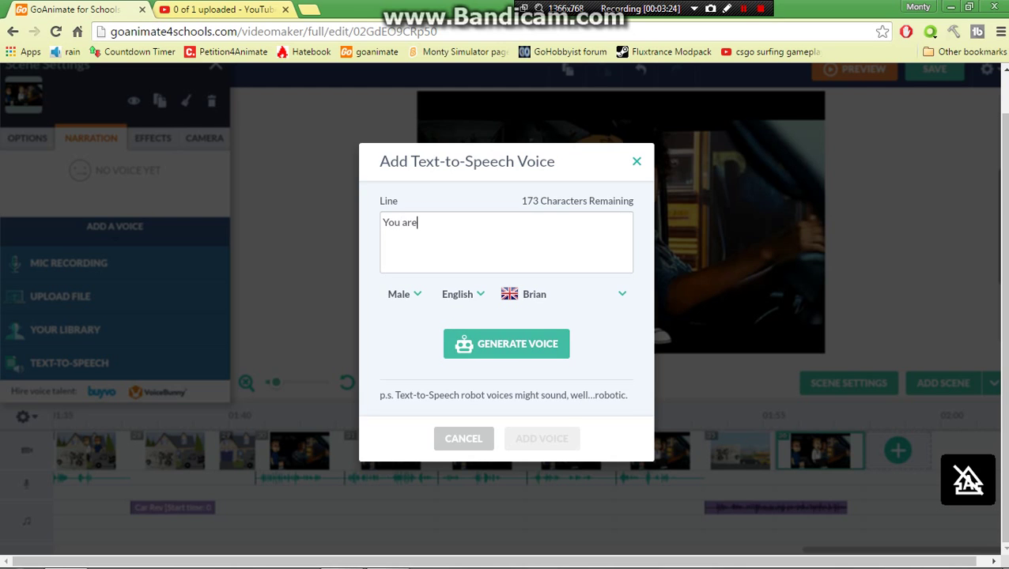
pyautogui.write(' stuck in a t')
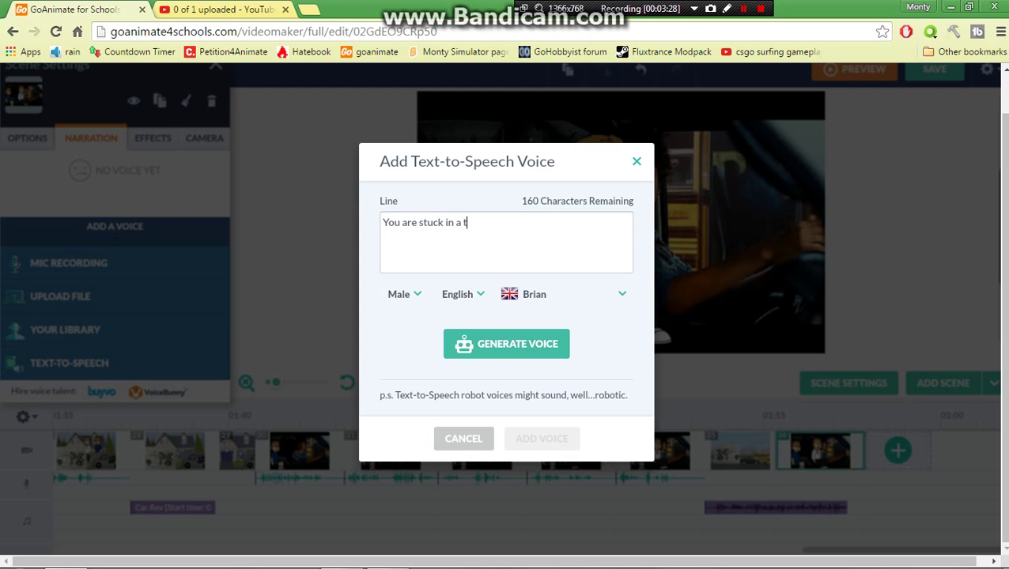
pyautogui.write('raffic jam. Do you')
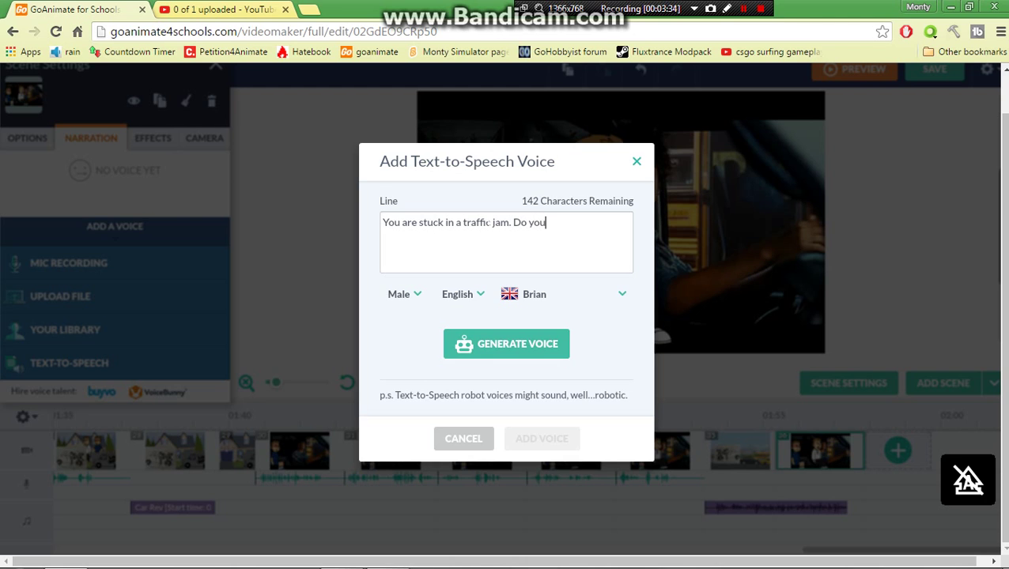
pyautogui.write(' have ')
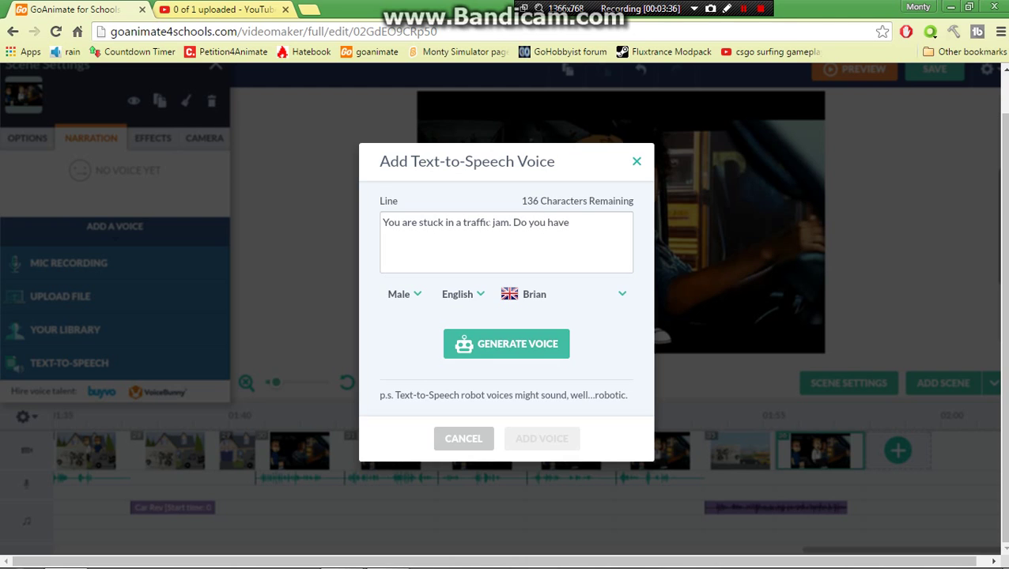
pyautogui.write('wings?')
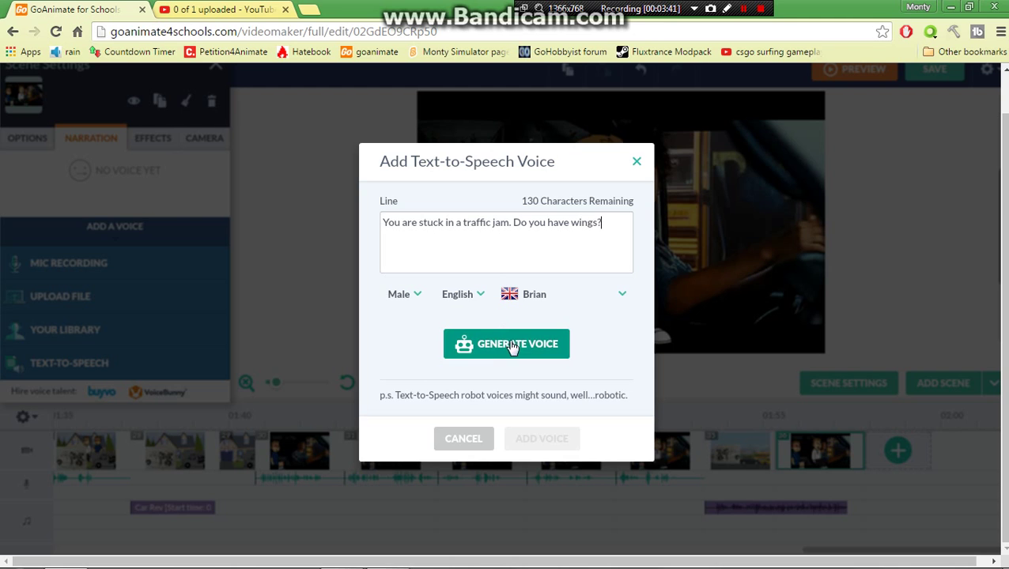
pyautogui.write(' and')
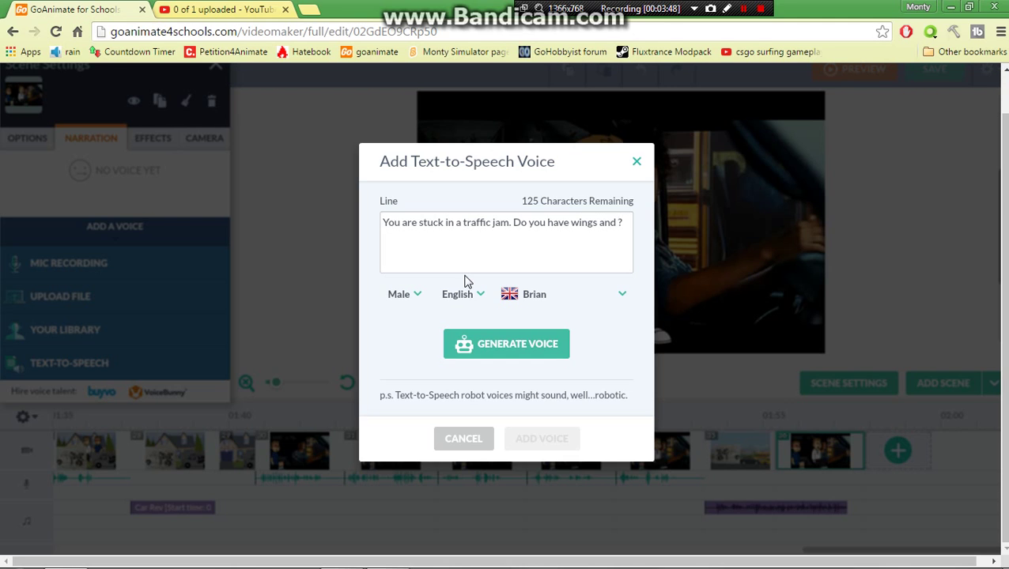
pyautogui.write('bo')
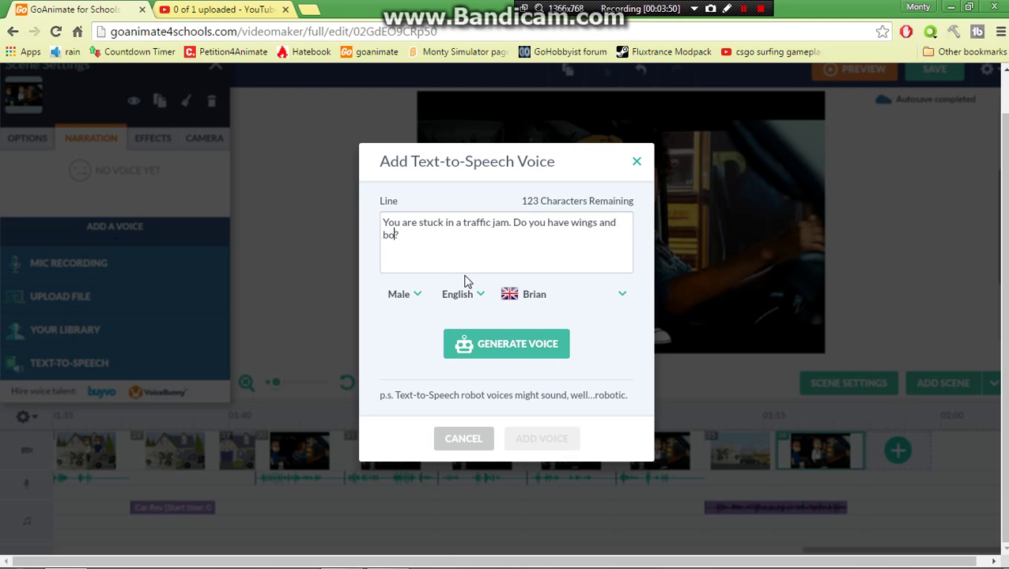
pyautogui.write('oster')
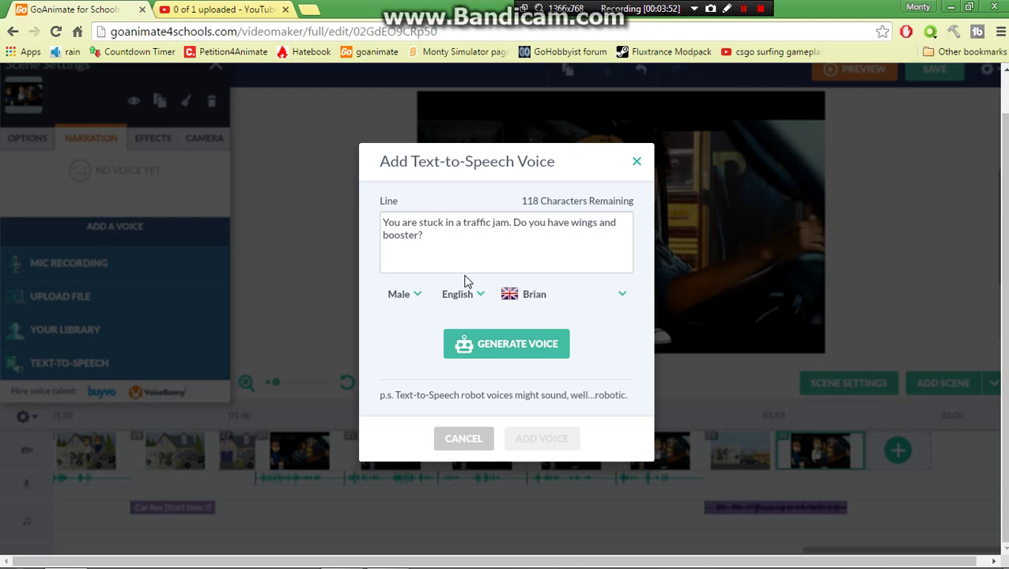
pyautogui.write('s')
pyautogui.click(546, 346)
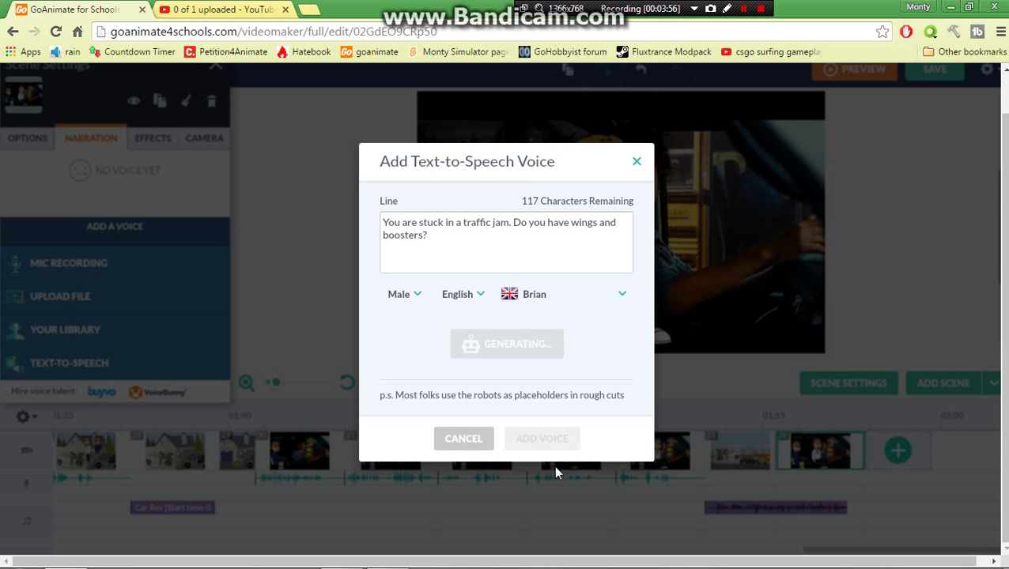
# Add the generated narration to scene 36 and create a new scene after it
pyautogui.click(573, 439)
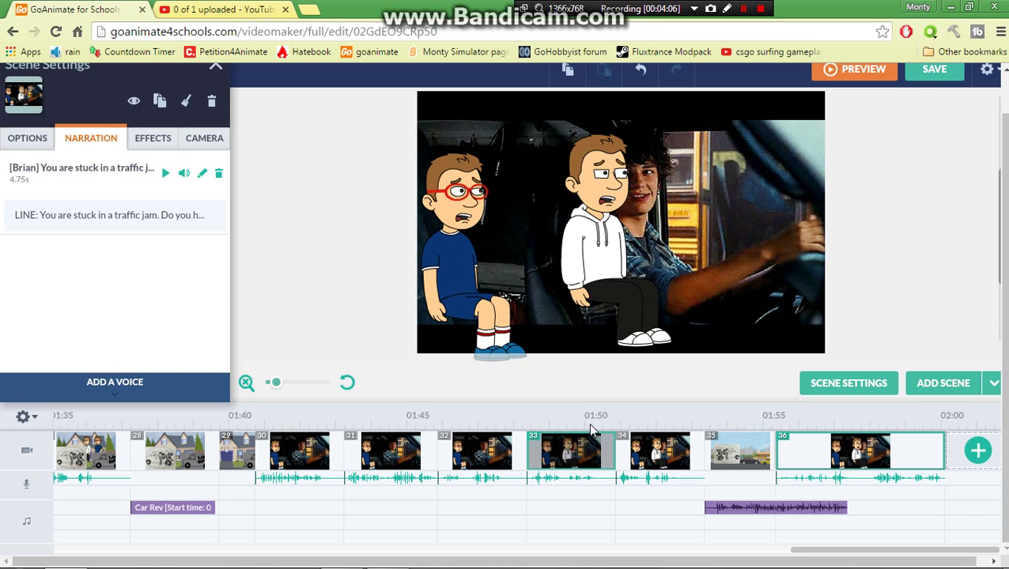
pyautogui.click(922, 384)
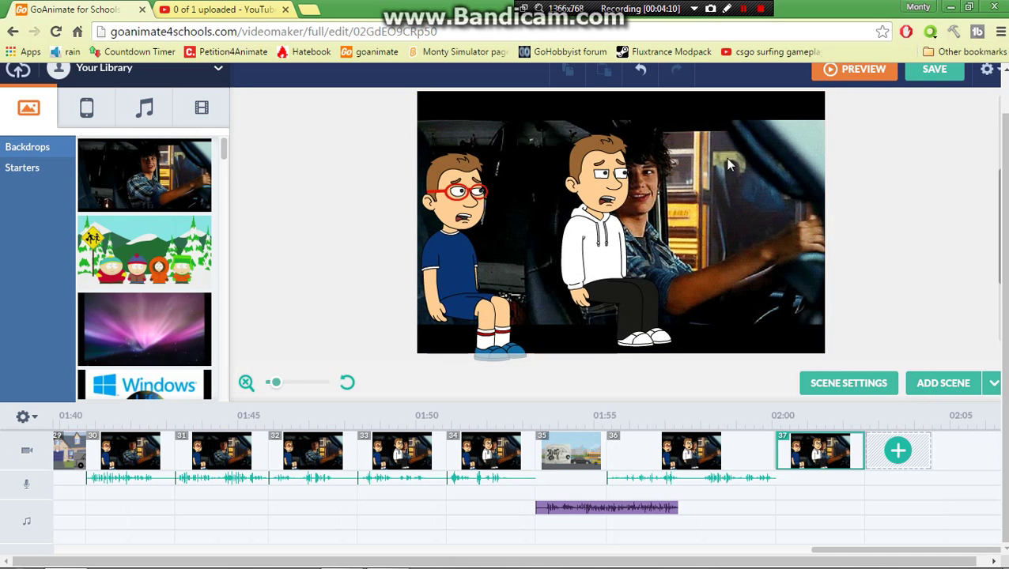
# Give the character with red glasses the text-to-speech line "Yes, we are." in Eric's voice in scene 37, and add another scene
pyautogui.click(453, 246)
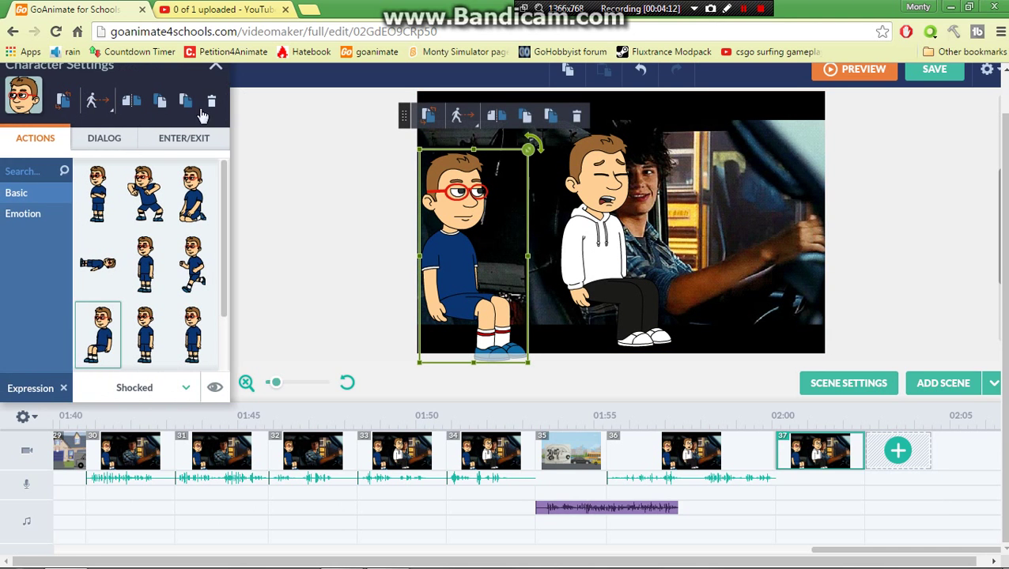
pyautogui.click(104, 141)
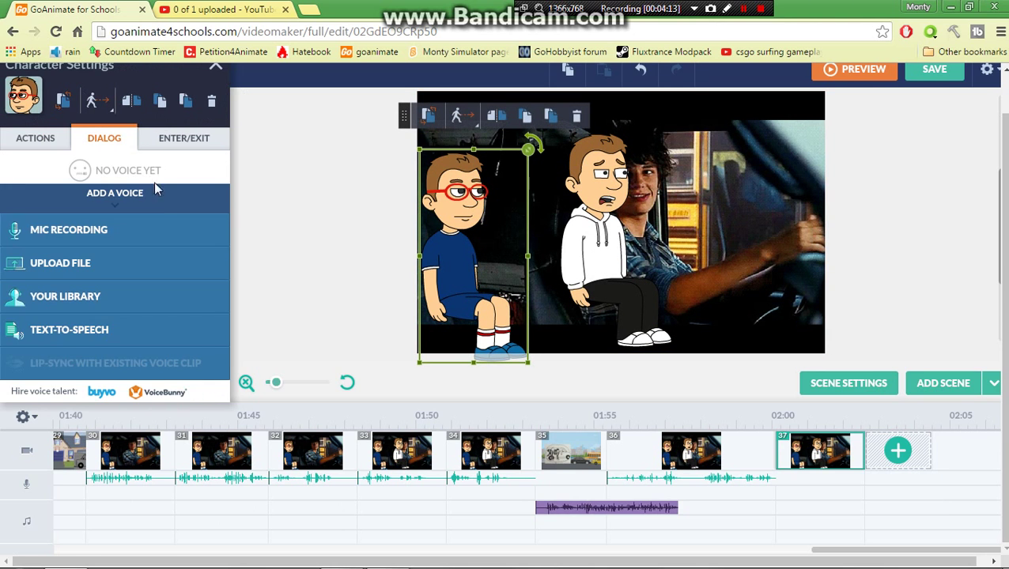
pyautogui.click(210, 320)
pyautogui.write('Yes')
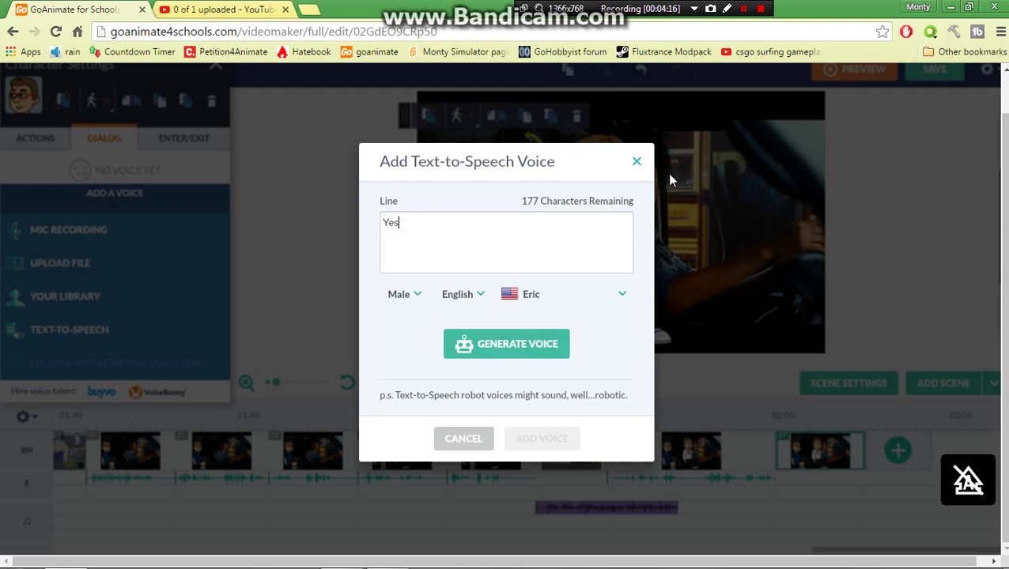
pyautogui.write(' we are.')
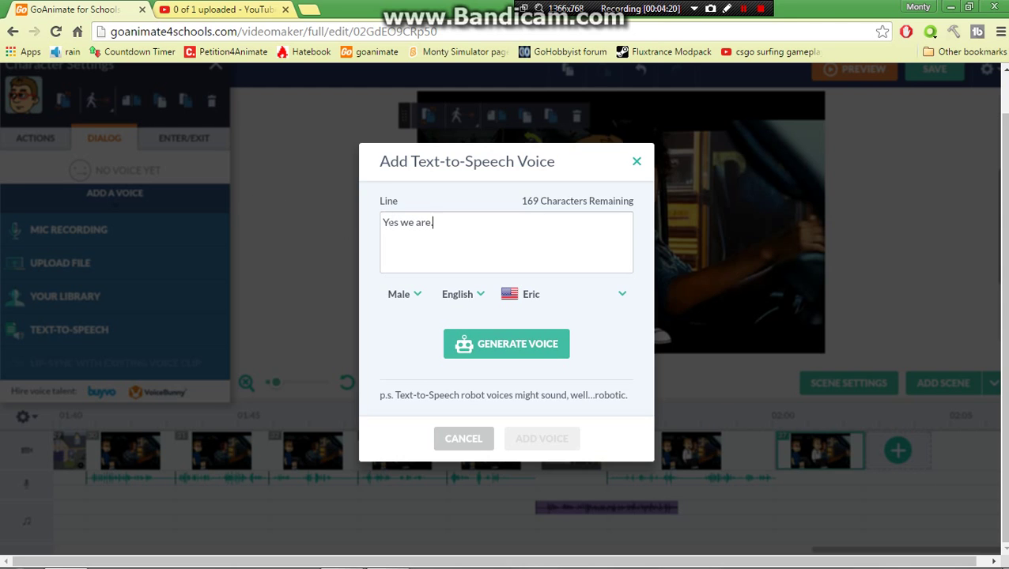
pyautogui.write(',')
pyautogui.click(530, 346)
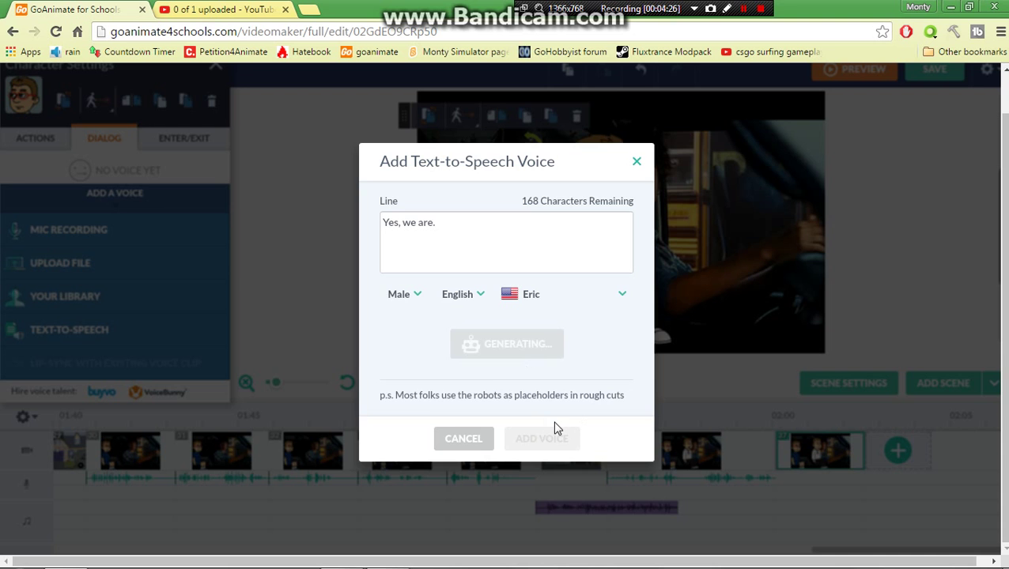
pyautogui.click(531, 444)
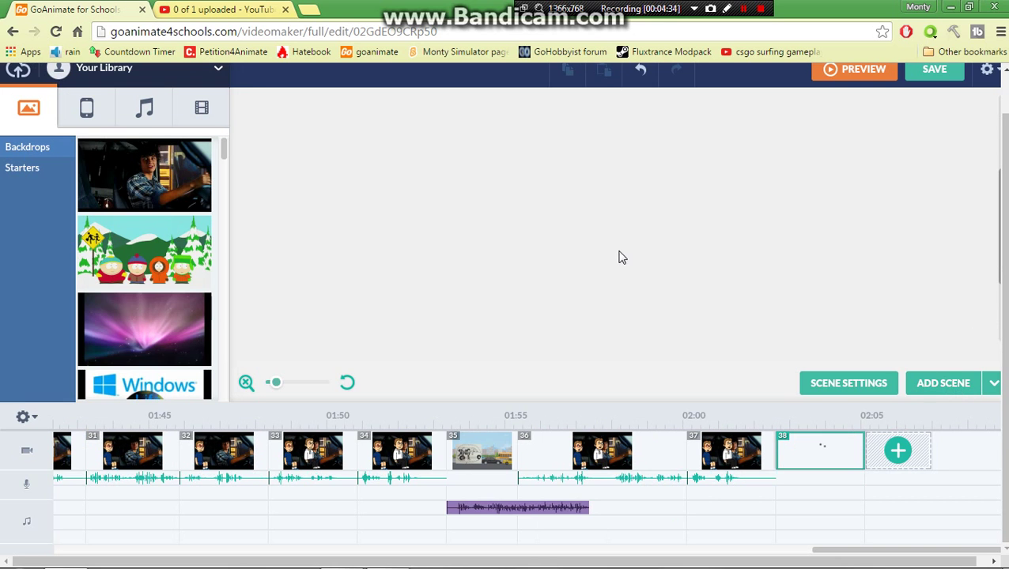
# Give the character in the white hoodie the text-to-speech line "Let's turn on the filght package." in Eric's voice in scene 38
pyautogui.click(619, 255)
pyautogui.click(95, 142)
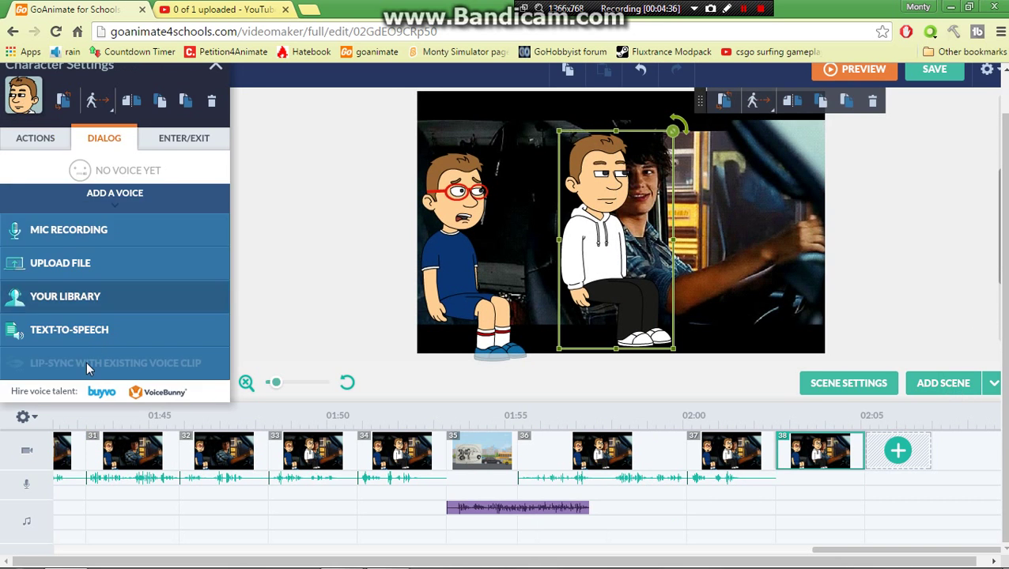
pyautogui.click(90, 331)
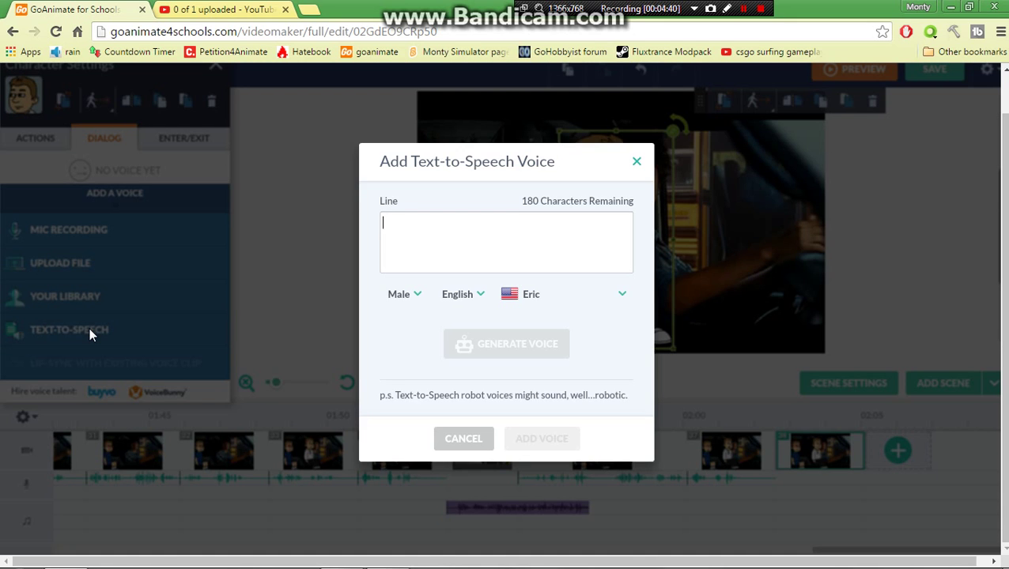
pyautogui.write('L')
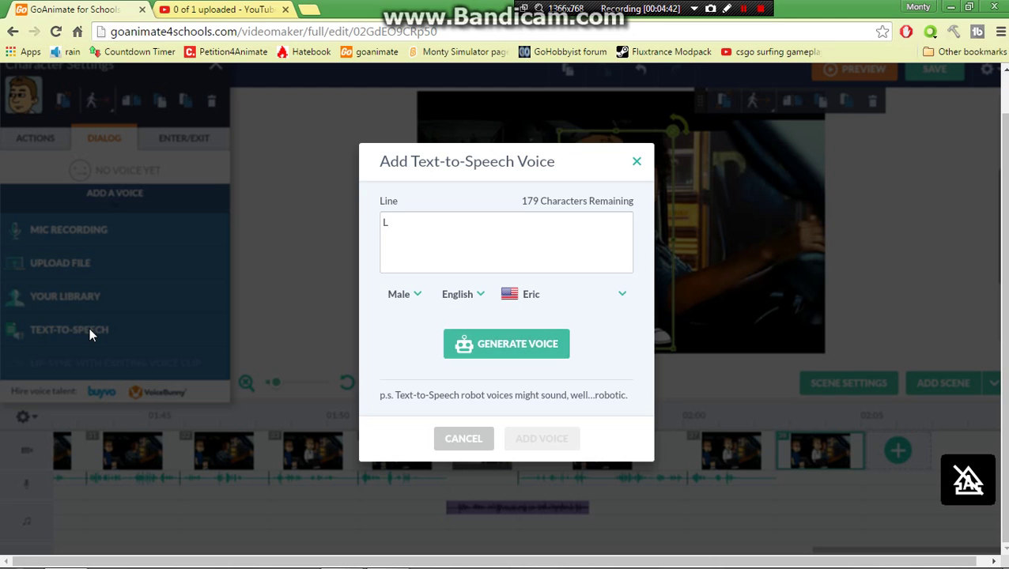
pyautogui.write("et's turn on")
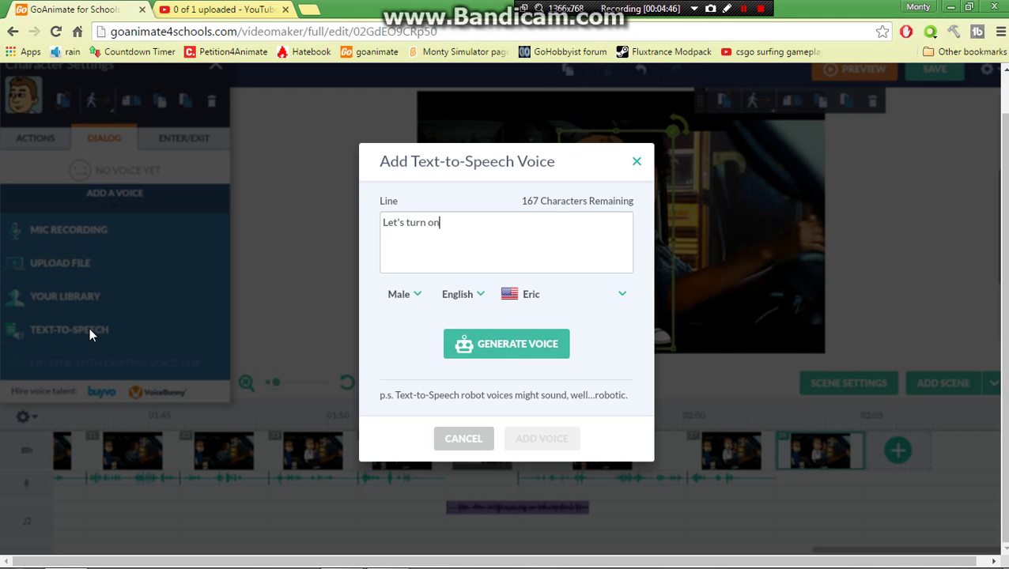
pyautogui.write(' the filght')
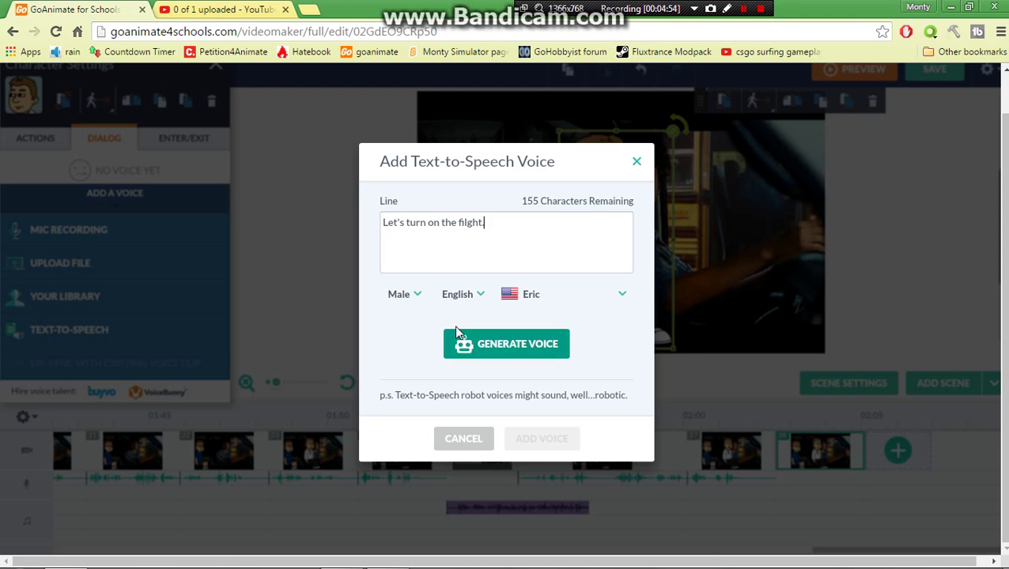
pyautogui.write(' pack')
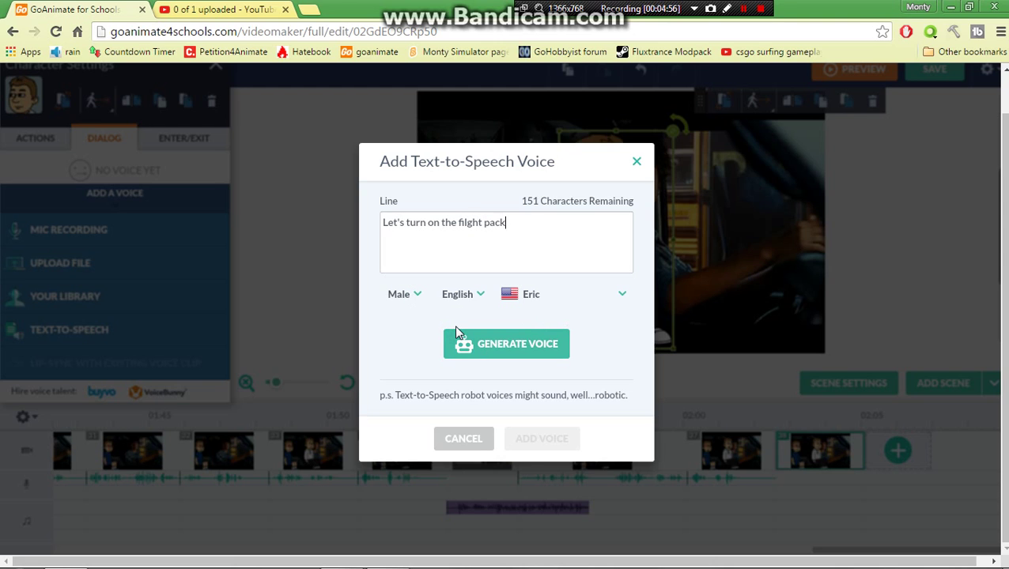
pyautogui.write('age.')
pyautogui.click(478, 345)
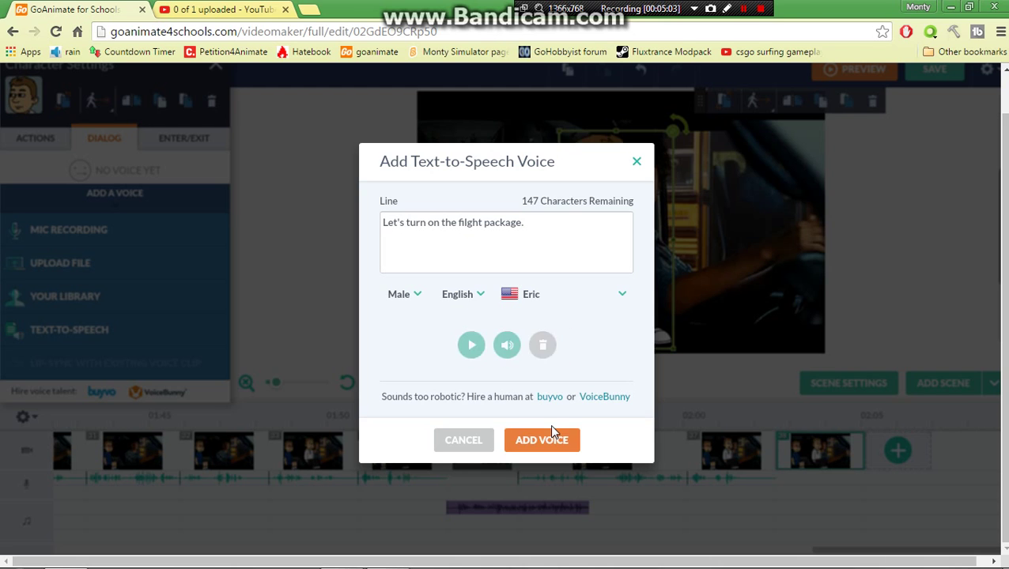
pyautogui.click(545, 440)
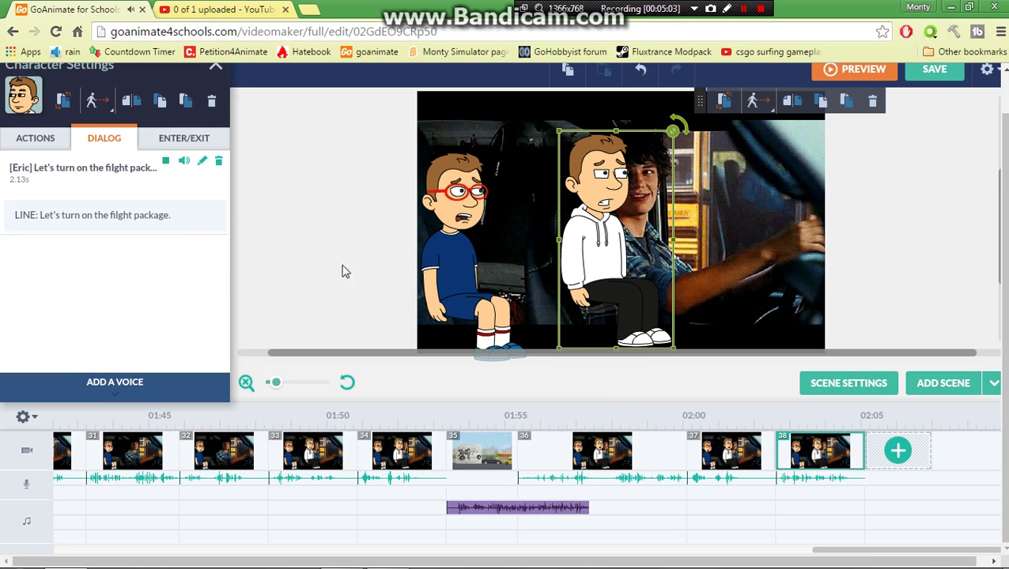
# Correct the white hoodie character's line to "Let's turn on the flight package." and update its generated voice
pyautogui.click(202, 161)
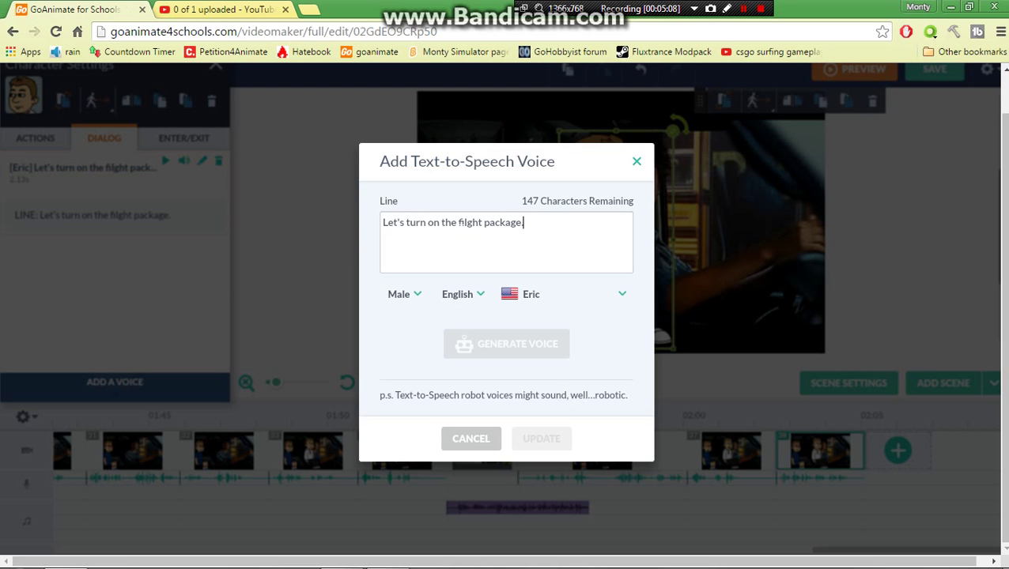
pyautogui.click(468, 222)
pyautogui.write('i')
pyautogui.click(536, 341)
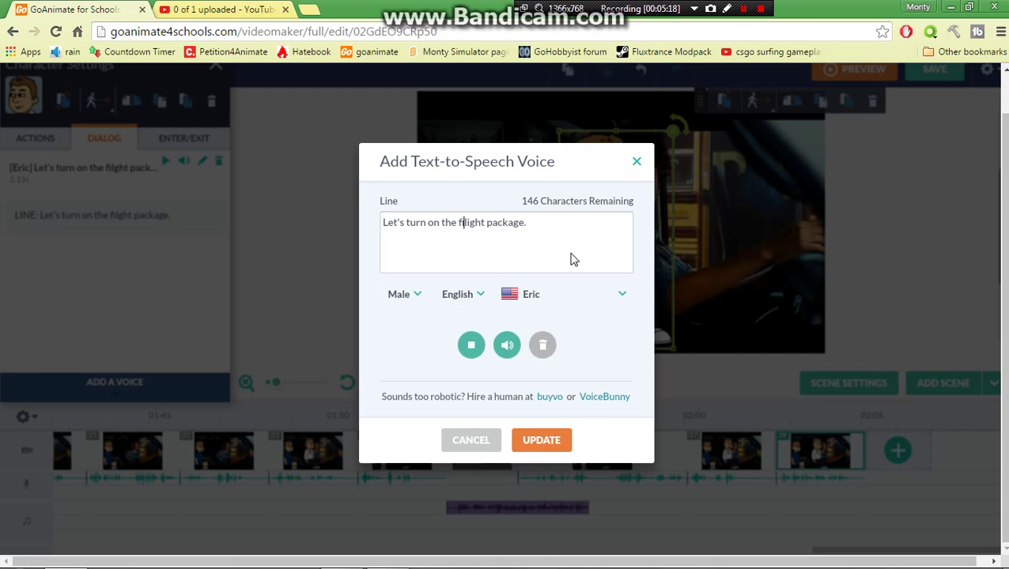
pyautogui.press('BackSpace')
pyautogui.press('BackSpace')
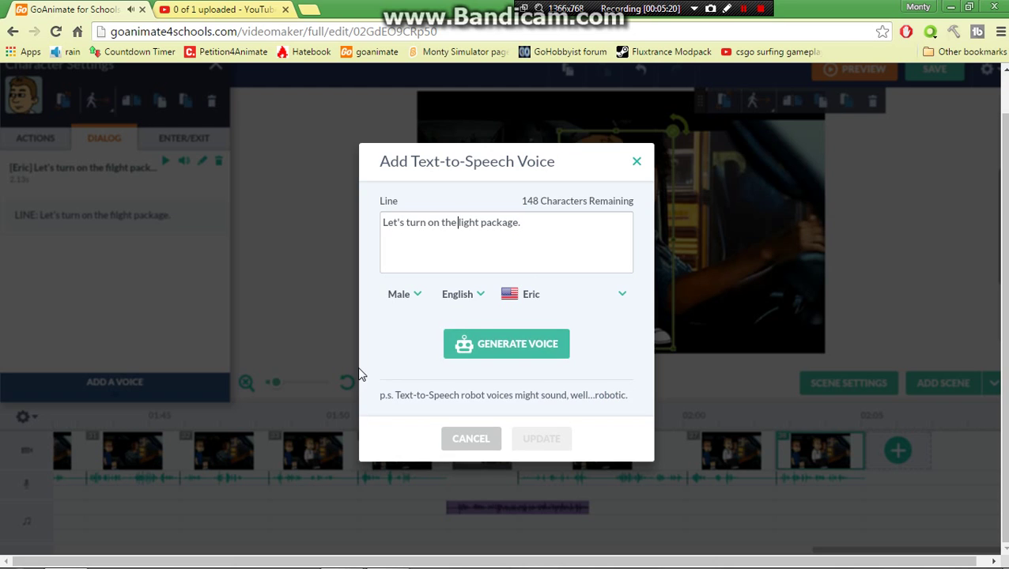
pyautogui.write('f')
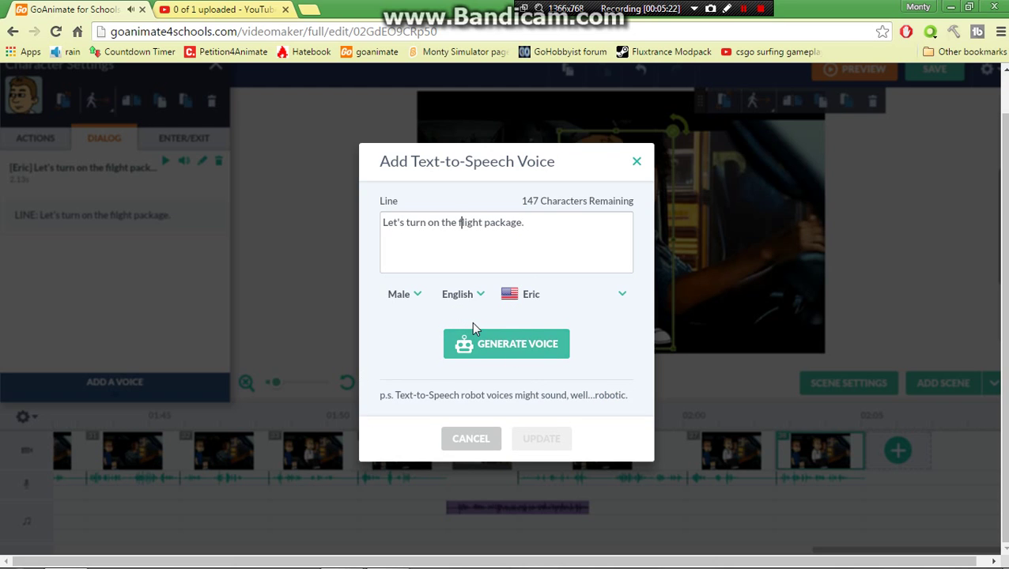
pyautogui.click(500, 343)
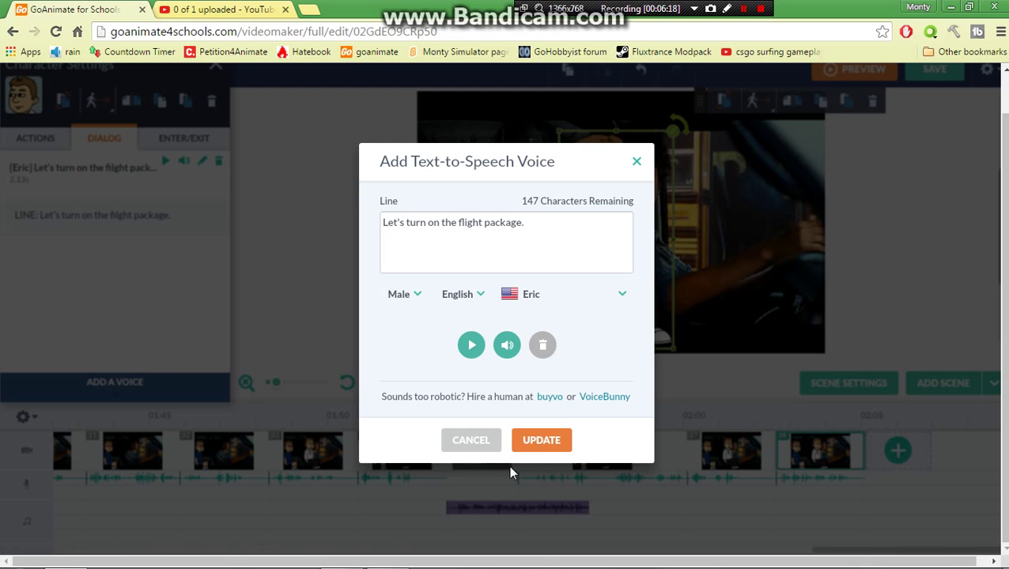
pyautogui.click(542, 443)
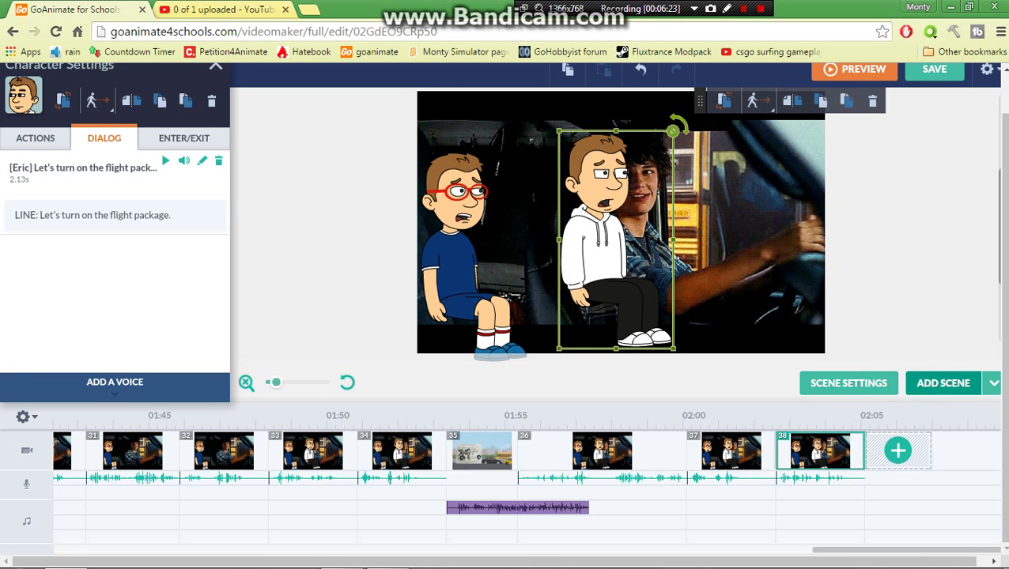
# Duplicate scene 35 with the van in traffic and move the copy to the end of the timeline
pyautogui.click(498, 459)
pyautogui.rightClick(499, 455)
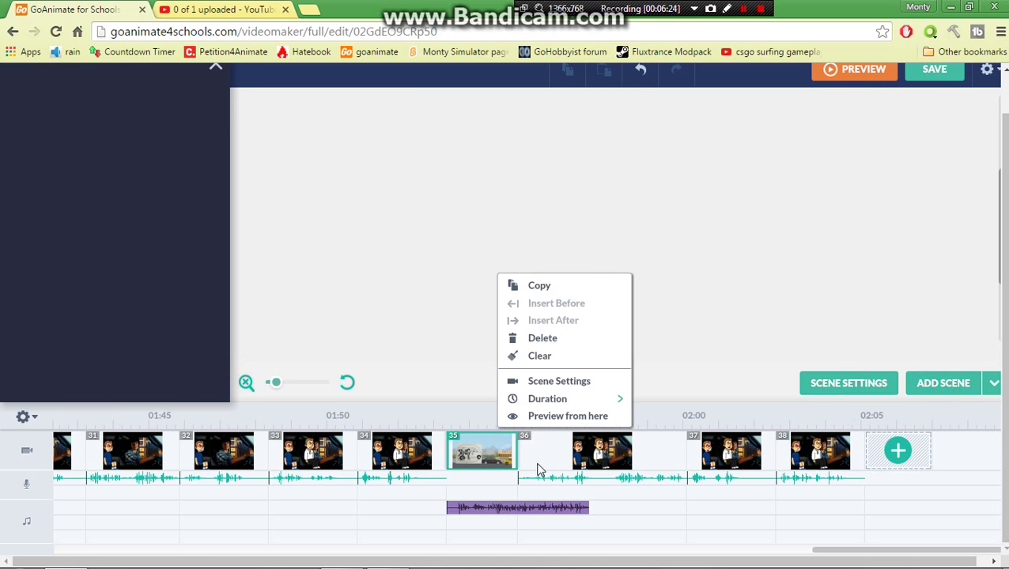
pyautogui.click(470, 317)
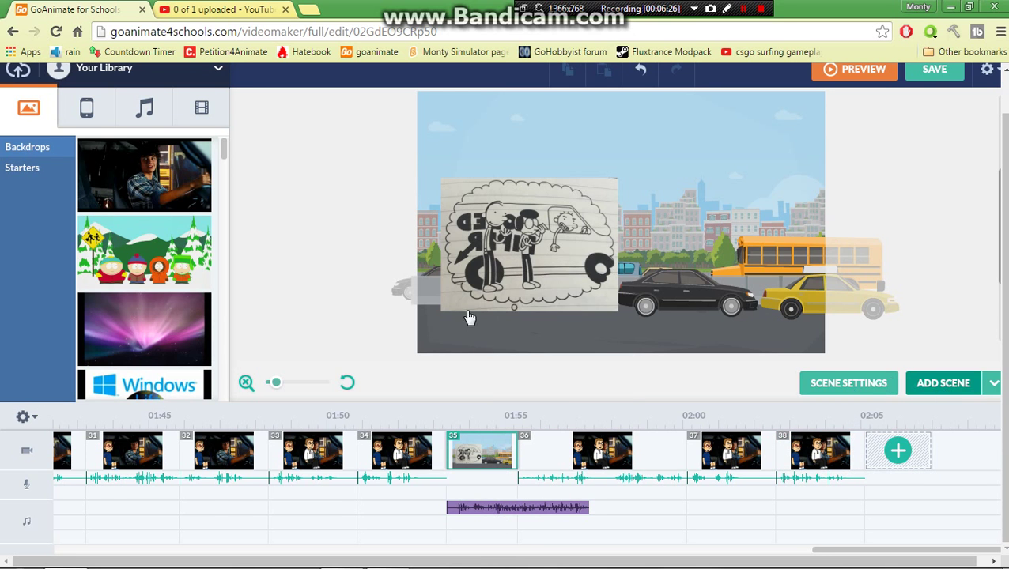
pyautogui.click(557, 438)
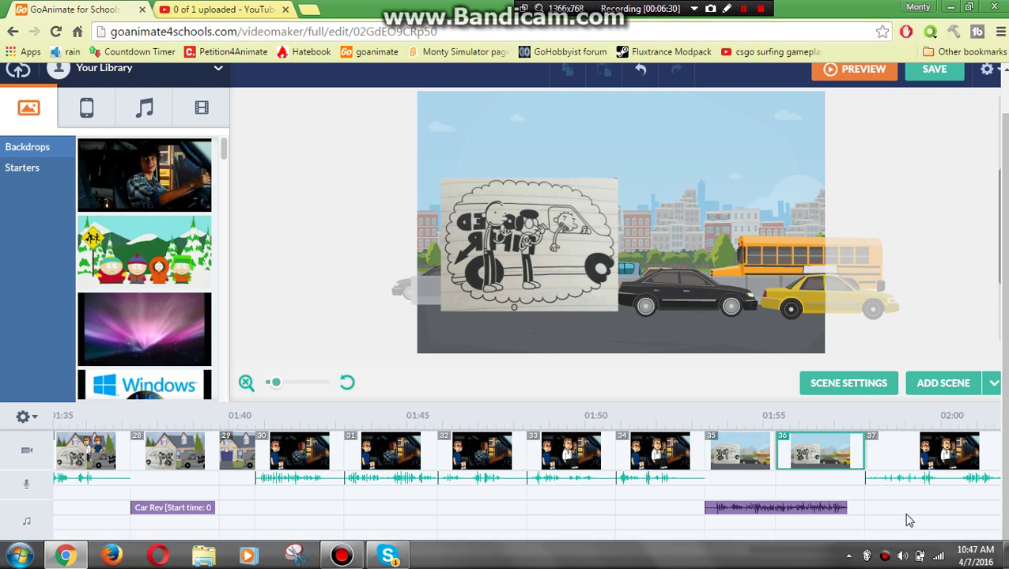
pyautogui.moveTo(912, 549); pyautogui.dragTo(977, 552)
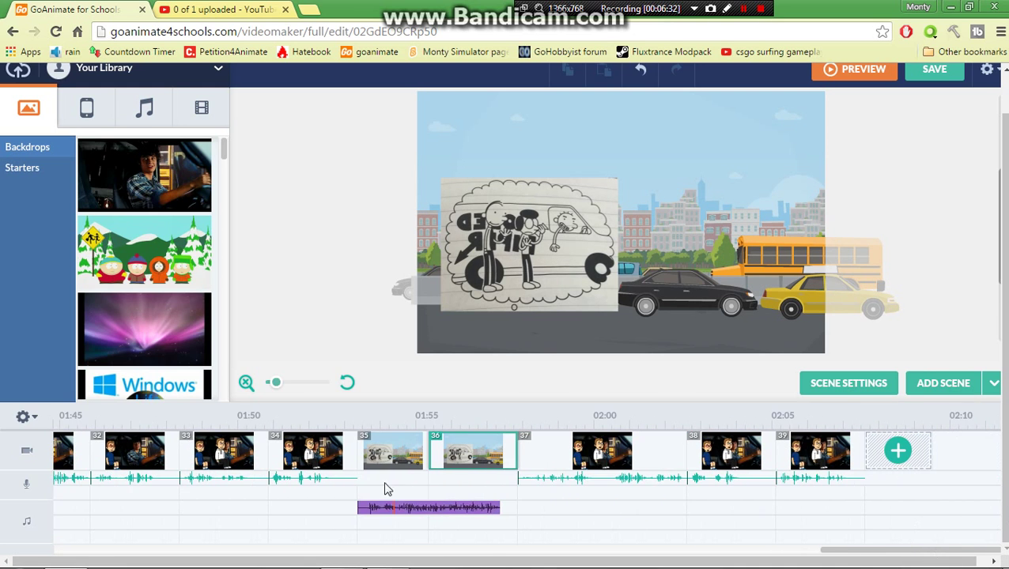
pyautogui.moveTo(473, 452); pyautogui.dragTo(846, 425)
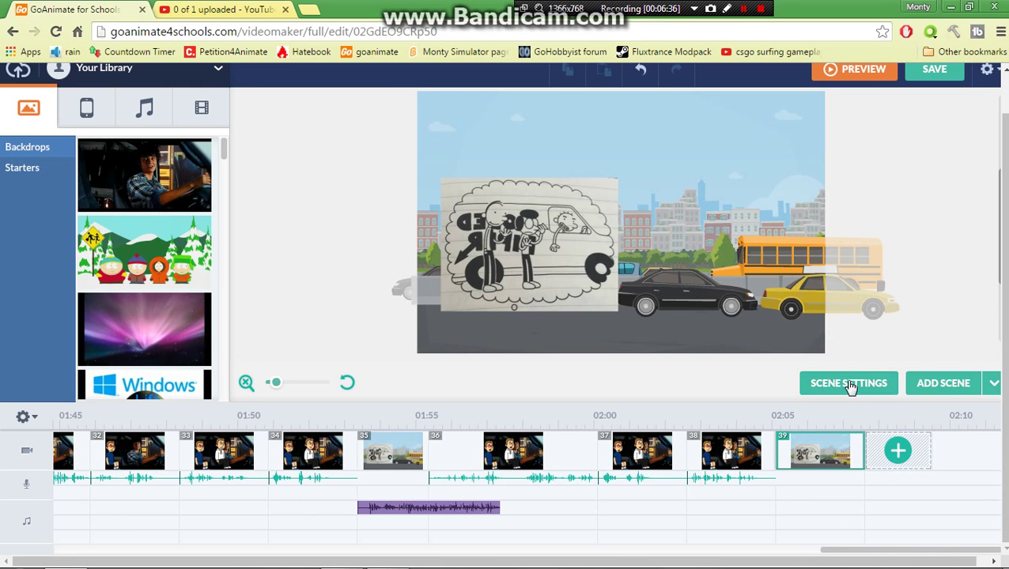
# Add a movement path to the van in scene 39, rising toward the school bus, and insert a control point on it
pyautogui.click(850, 385)
pyautogui.click(903, 186)
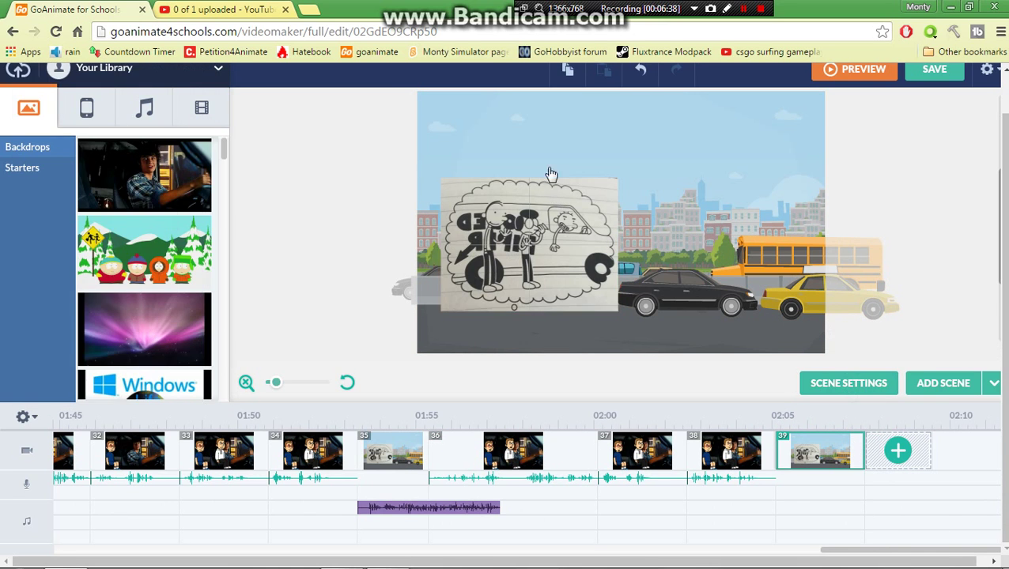
pyautogui.click(551, 174)
pyautogui.click(486, 146)
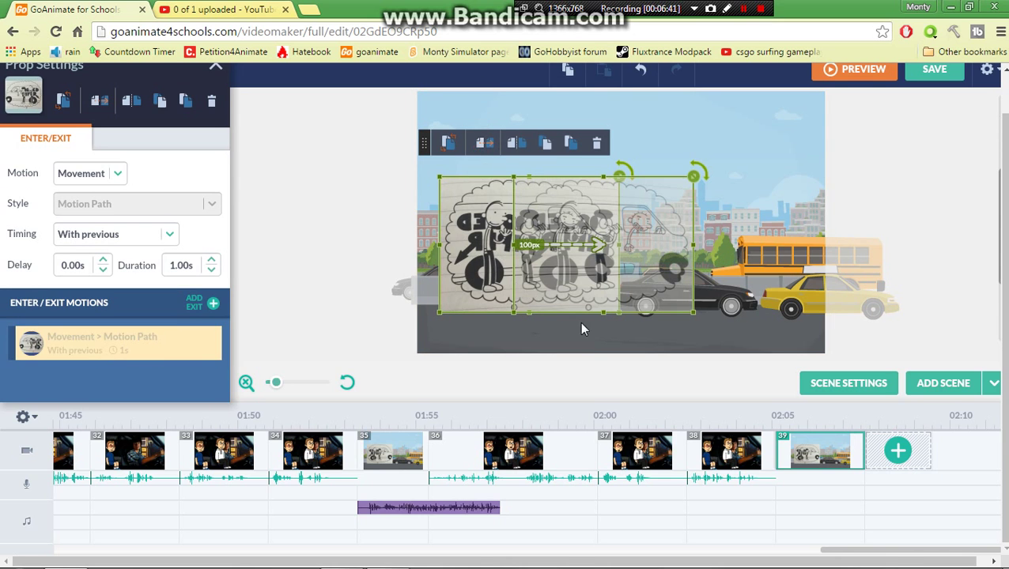
pyautogui.moveTo(669, 286); pyautogui.dragTo(700, 222)
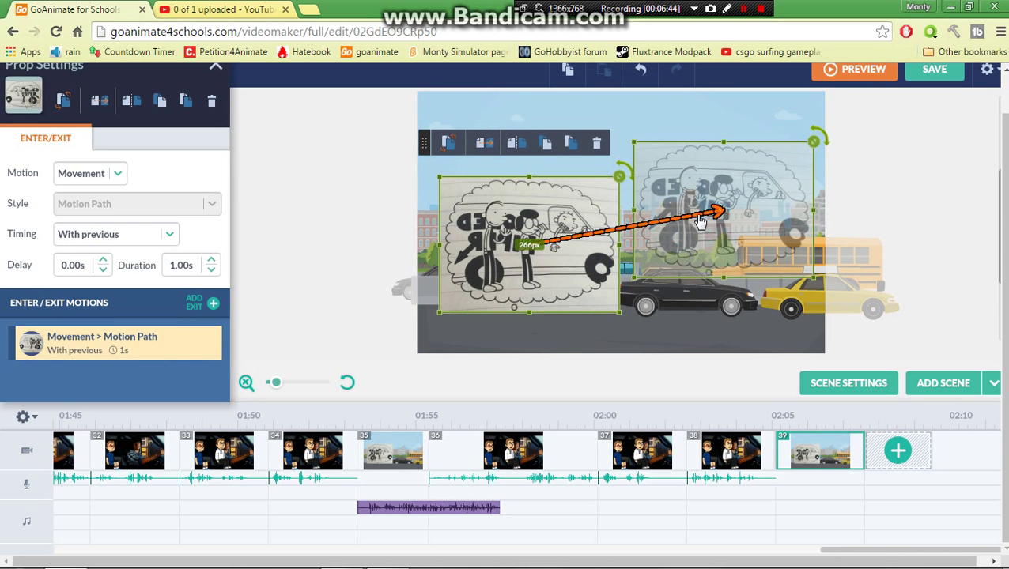
pyautogui.rightClick(697, 215)
pyautogui.click(739, 225)
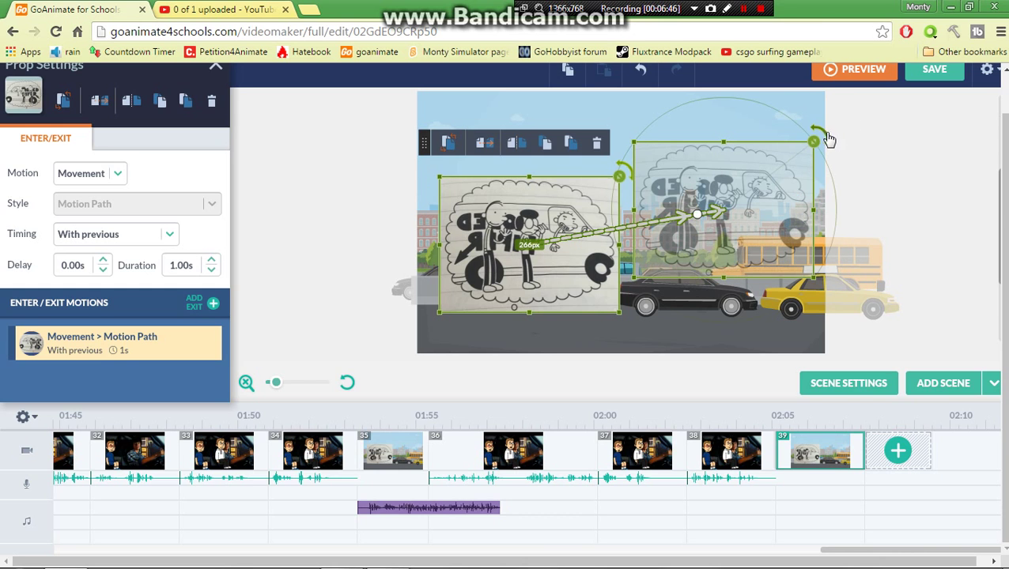
# Tilt the van's end position nose-up and move it off the stage's upper right corner, making the path about 607 px long
pyautogui.moveTo(828, 139); pyautogui.dragTo(766, 103)
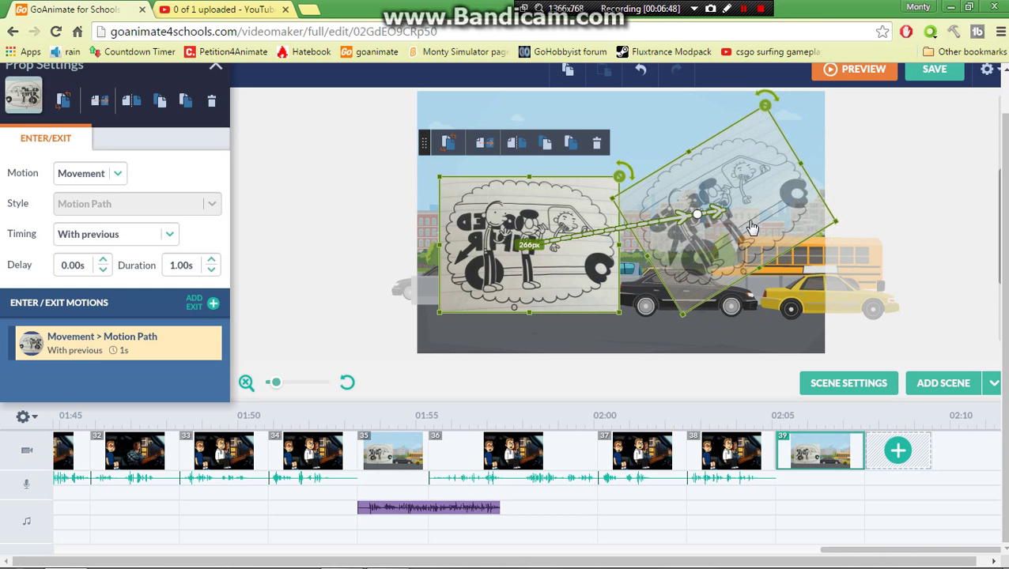
pyautogui.moveTo(752, 227); pyautogui.dragTo(822, 154)
pyautogui.moveTo(846, 146); pyautogui.dragTo(925, 101)
pyautogui.moveTo(884, 141); pyautogui.dragTo(906, 129)
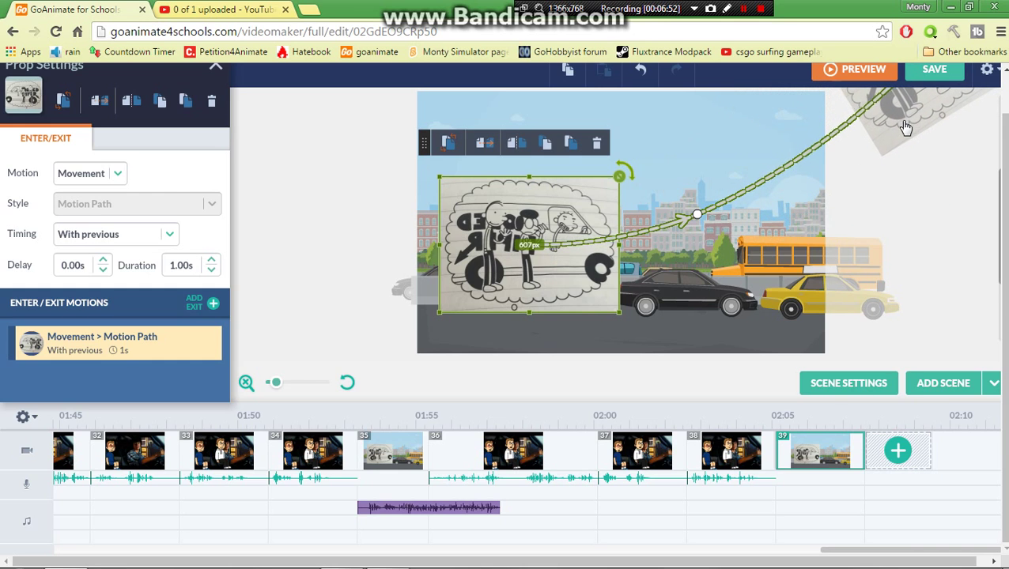
# Add scene 40 with the traffic backdrop and place the library's hand-drawn vehicle with the "OOH OOH! EEE EEE!" speech bubble on the road
pyautogui.click(918, 383)
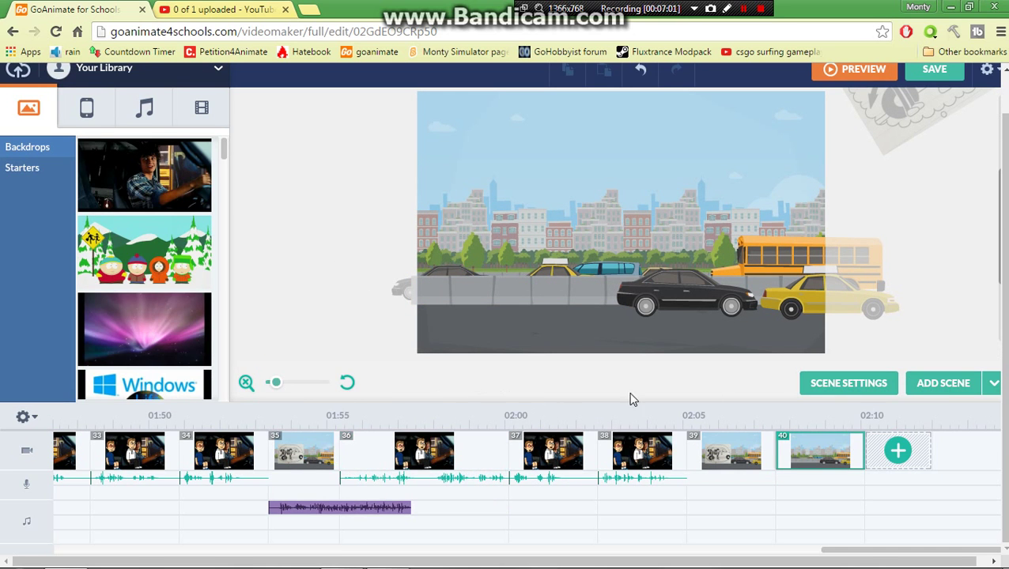
pyautogui.click(85, 106)
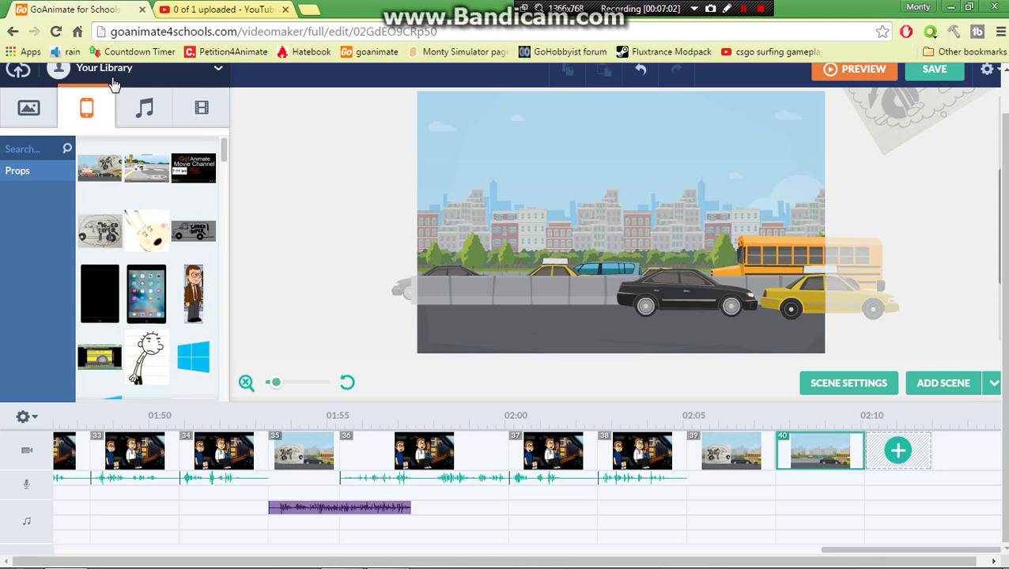
pyautogui.click(112, 77)
pyautogui.click(99, 213)
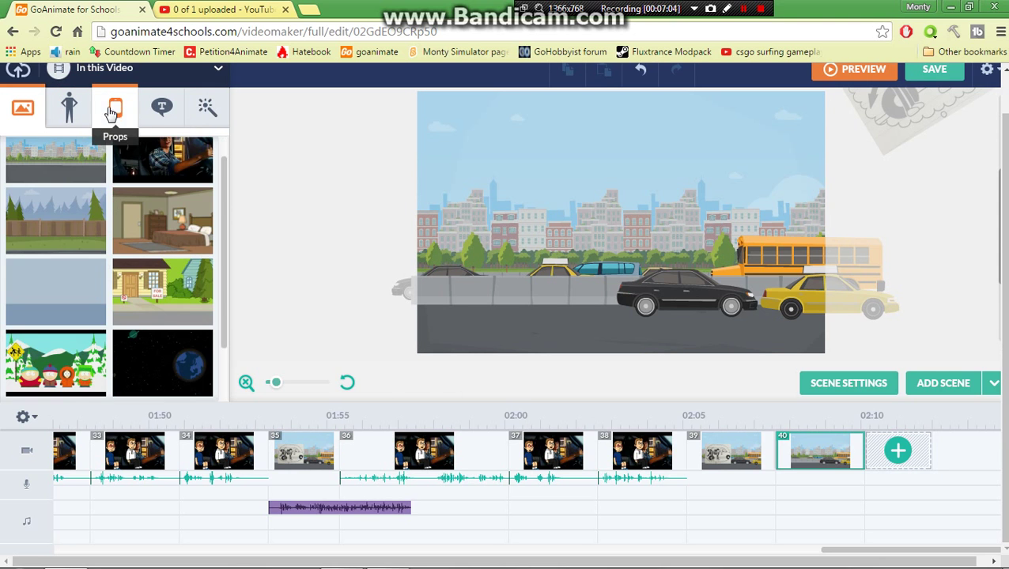
pyautogui.click(111, 111)
pyautogui.click(111, 70)
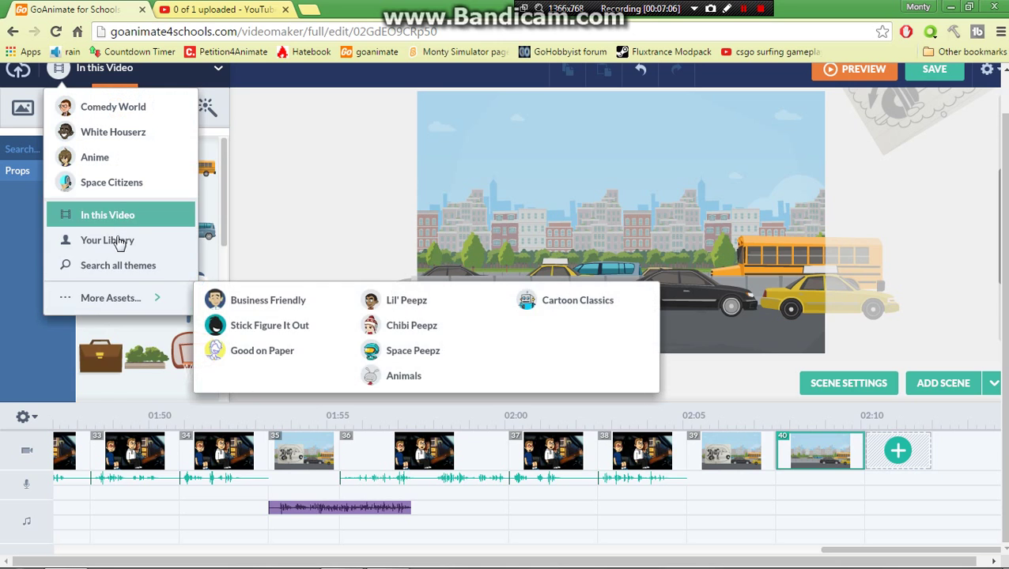
pyautogui.click(110, 240)
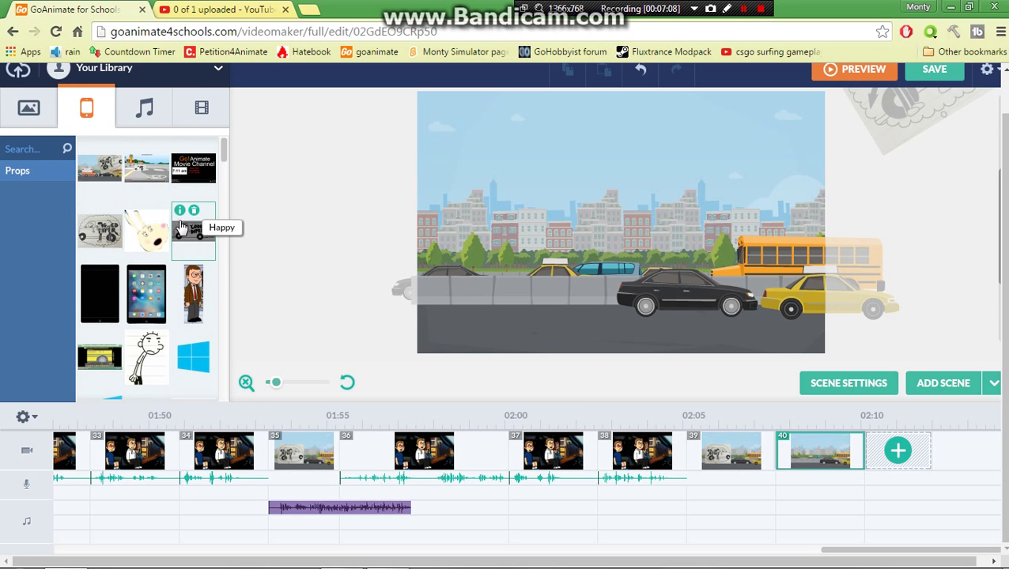
pyautogui.moveTo(227, 162); pyautogui.dragTo(190, 349)
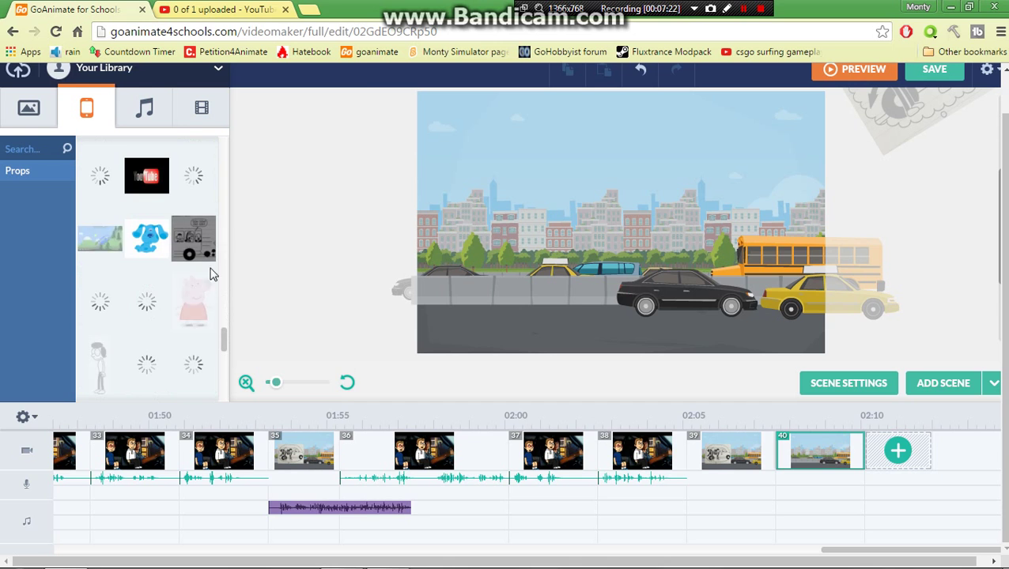
pyautogui.moveTo(175, 225); pyautogui.dragTo(663, 341)
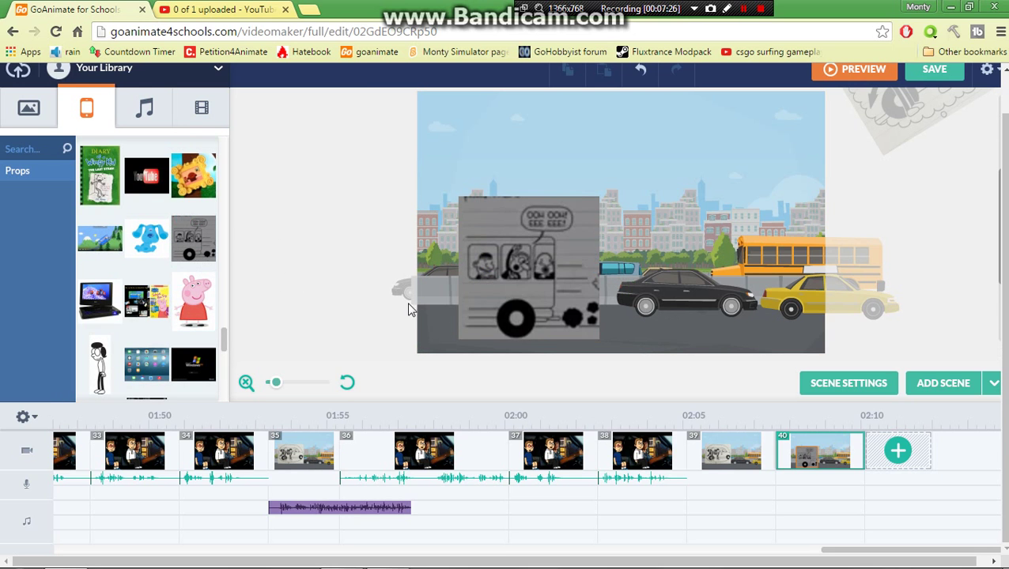
# Move the hand-drawn vehicle slightly upward in scene 40 and mirror it horizontally
pyautogui.click(581, 261)
pyautogui.moveTo(581, 261); pyautogui.dragTo(557, 278)
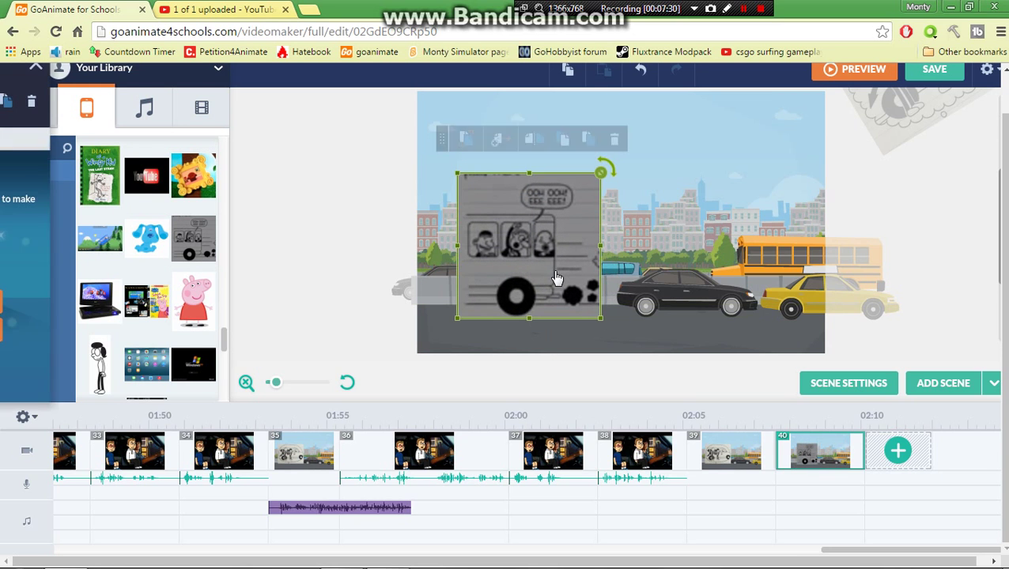
pyautogui.click(534, 140)
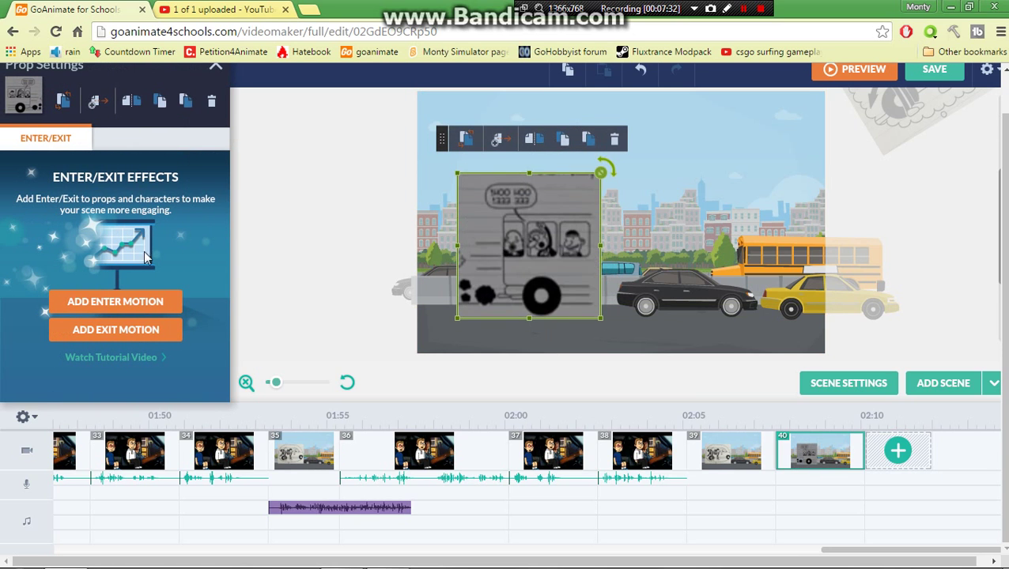
# Give the hand-drawn vehicle a Slide enter motion heading right
pyautogui.click(141, 304)
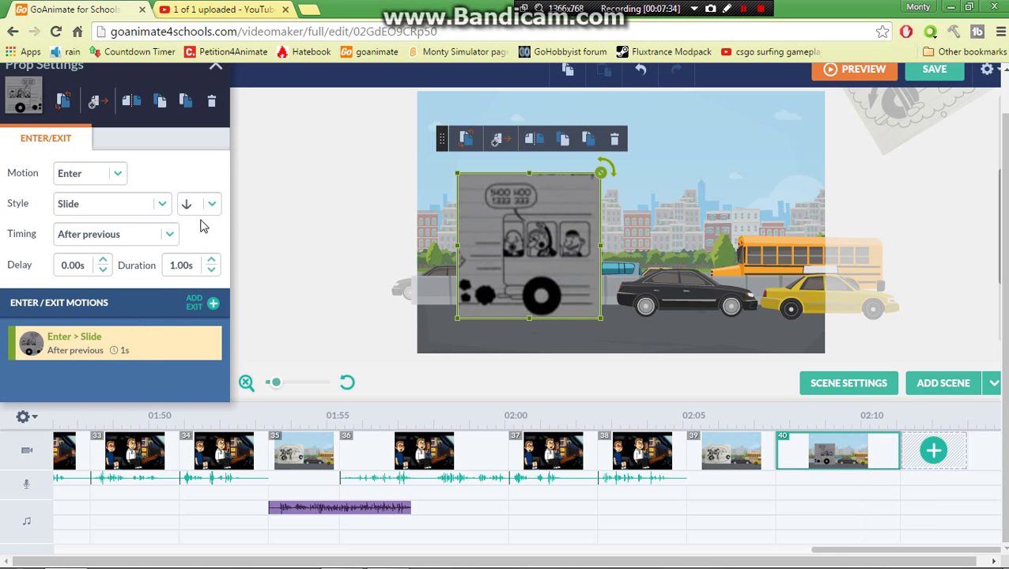
pyautogui.click(202, 207)
pyautogui.click(208, 303)
pyautogui.click(333, 237)
# Add the Car Rev sound effect from the Comedy World theme at the start of scene 40
pyautogui.click(138, 72)
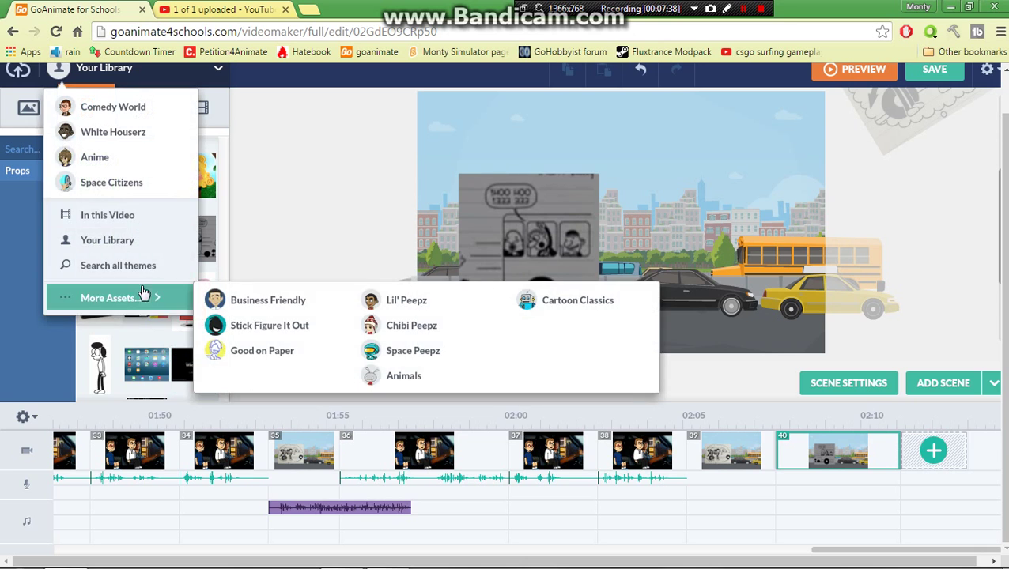
pyautogui.click(154, 252)
pyautogui.click(145, 110)
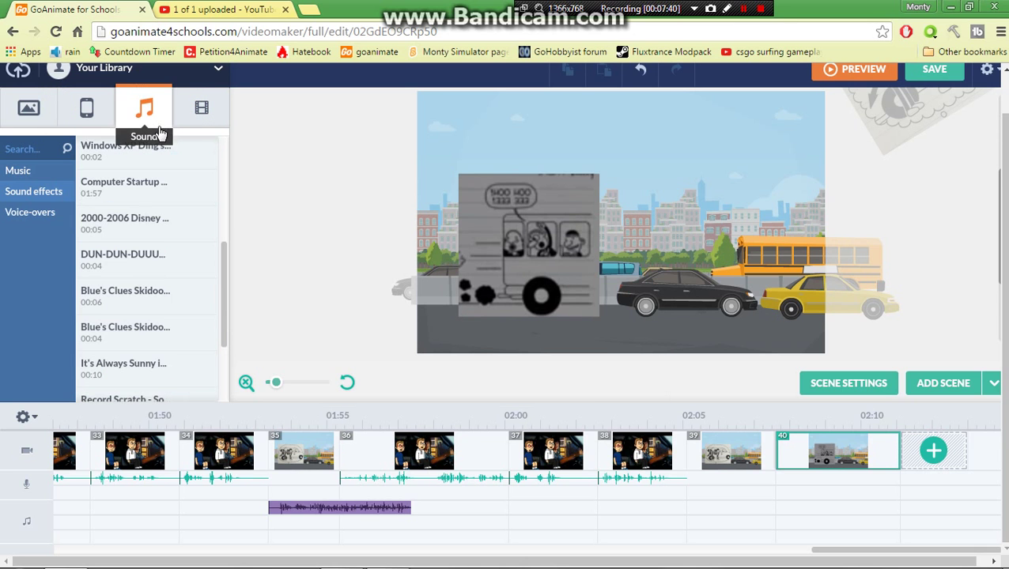
pyautogui.click(119, 76)
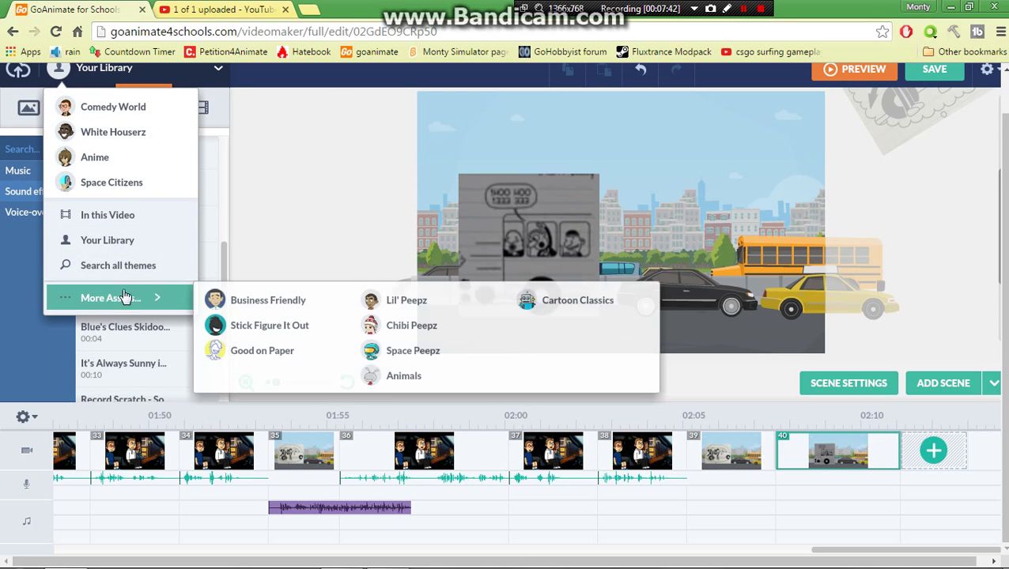
pyautogui.click(124, 121)
pyautogui.click(207, 109)
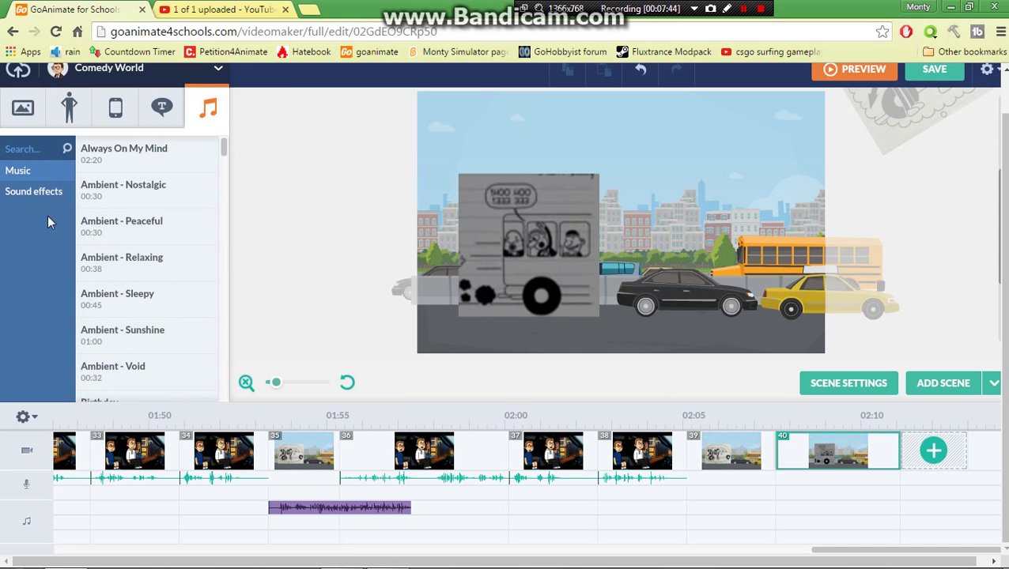
pyautogui.click(33, 191)
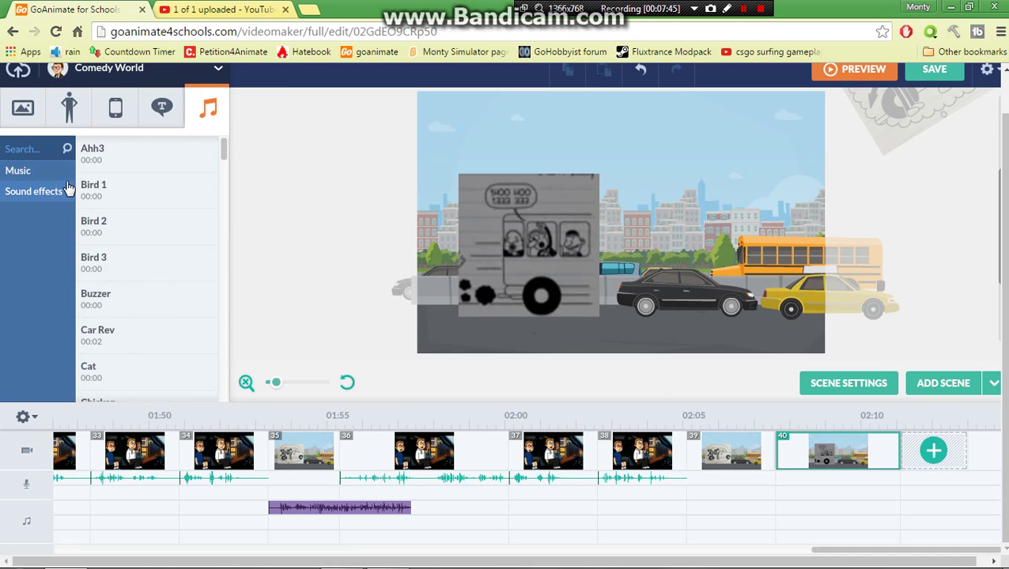
pyautogui.click(129, 337)
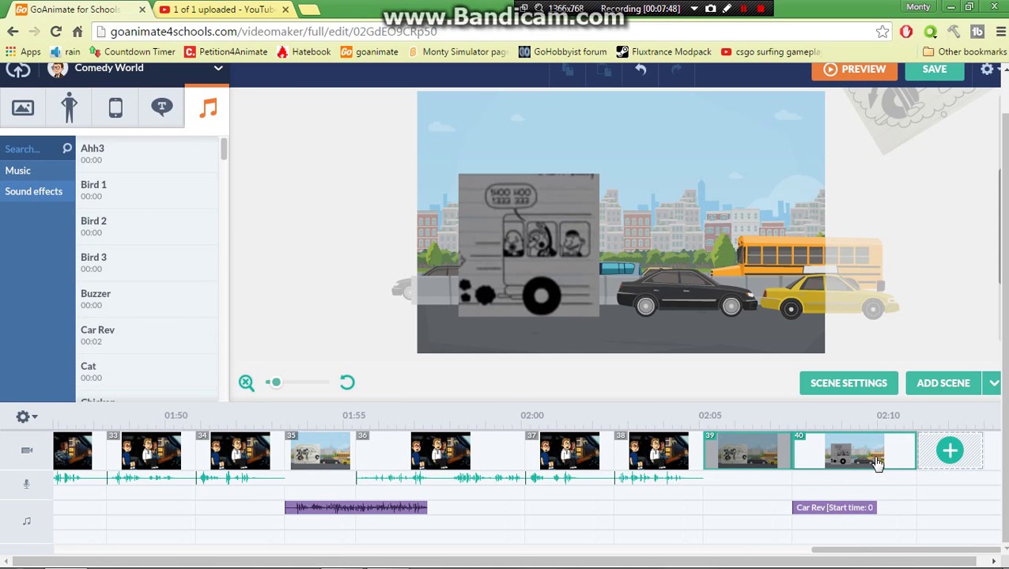
# Shorten scene 40 to the length of its Car Rev sound
pyautogui.rightClick(902, 463)
pyautogui.click(905, 474)
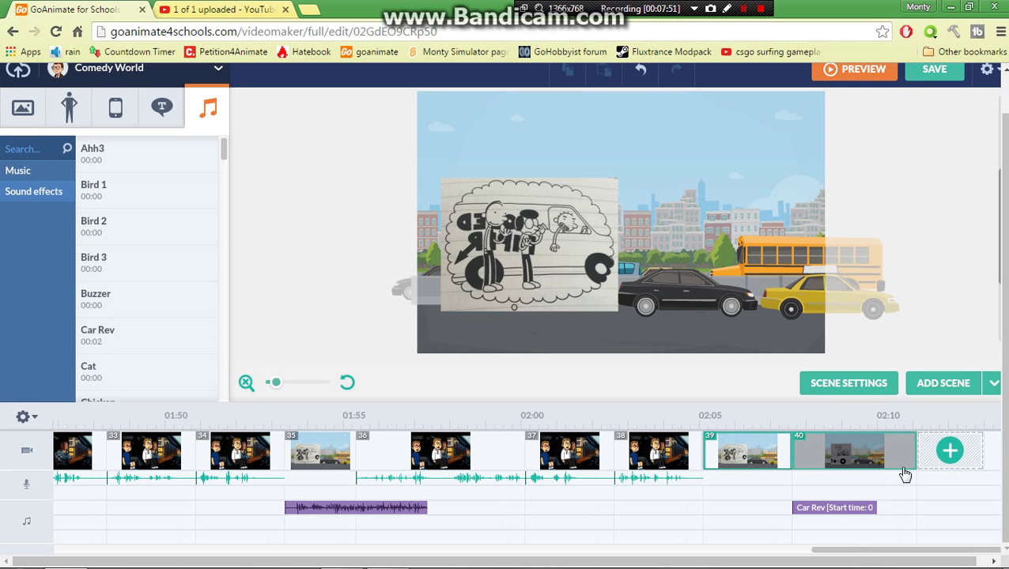
pyautogui.rightClick(911, 453)
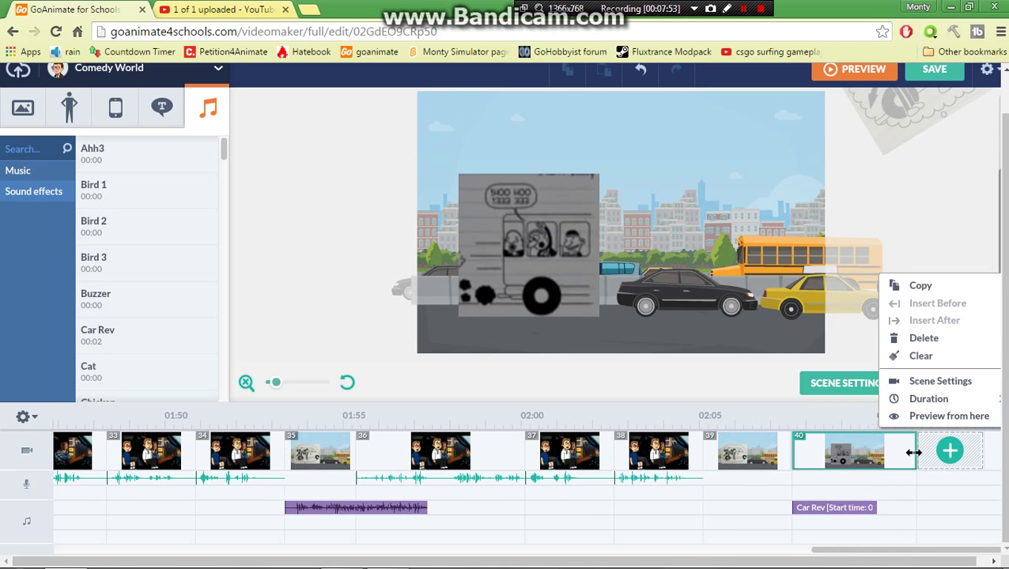
pyautogui.moveTo(911, 452); pyautogui.dragTo(873, 449)
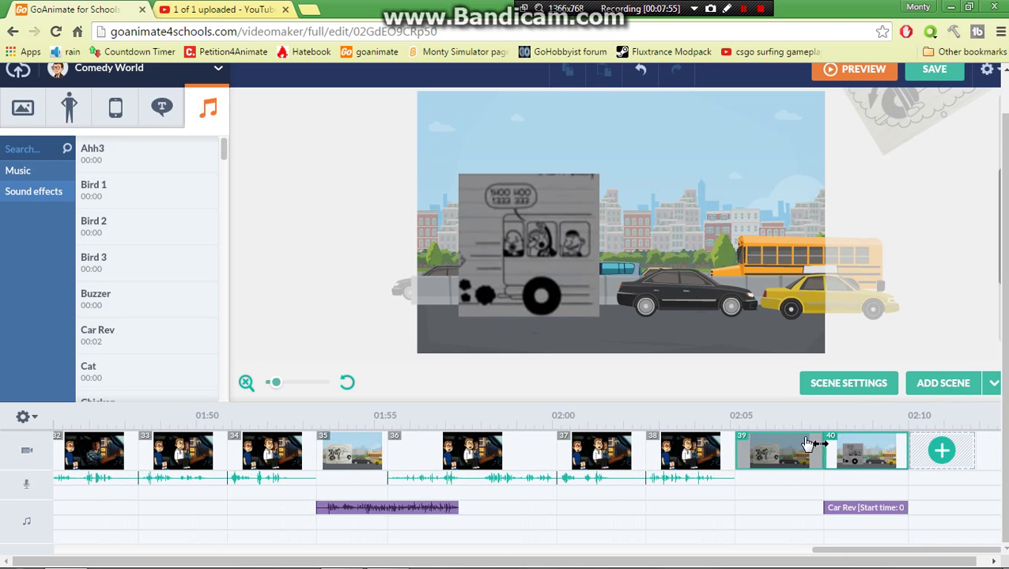
# Set the timing of the van's movement path in scene 39 to Whole scene
pyautogui.rightClick(564, 274)
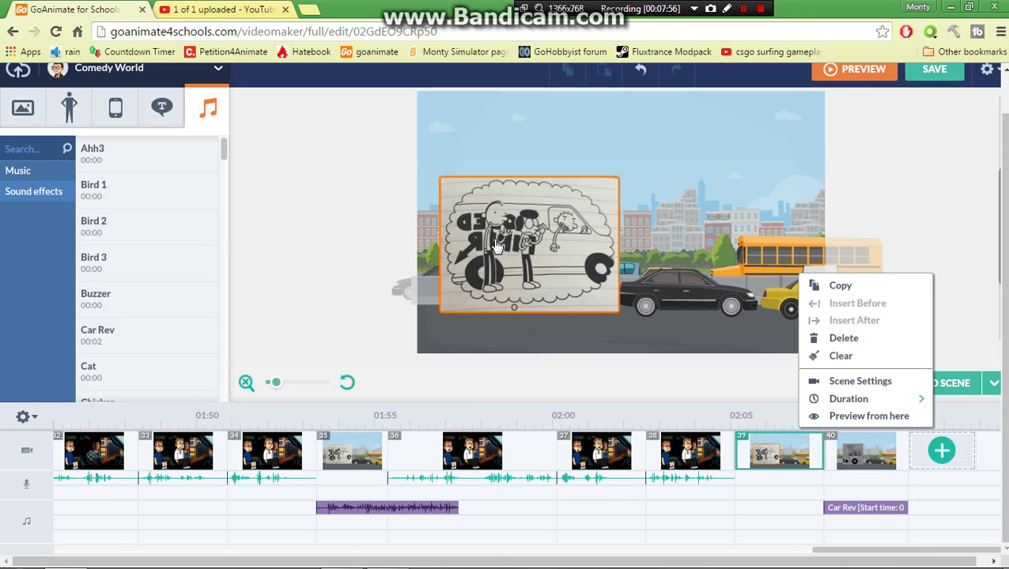
pyautogui.click(497, 247)
pyautogui.click(119, 237)
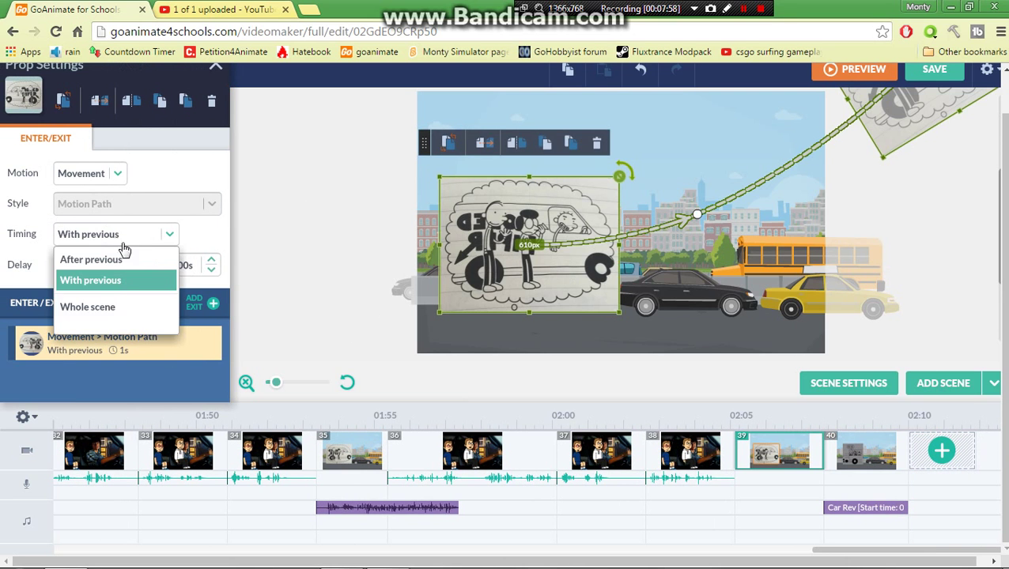
pyautogui.click(88, 308)
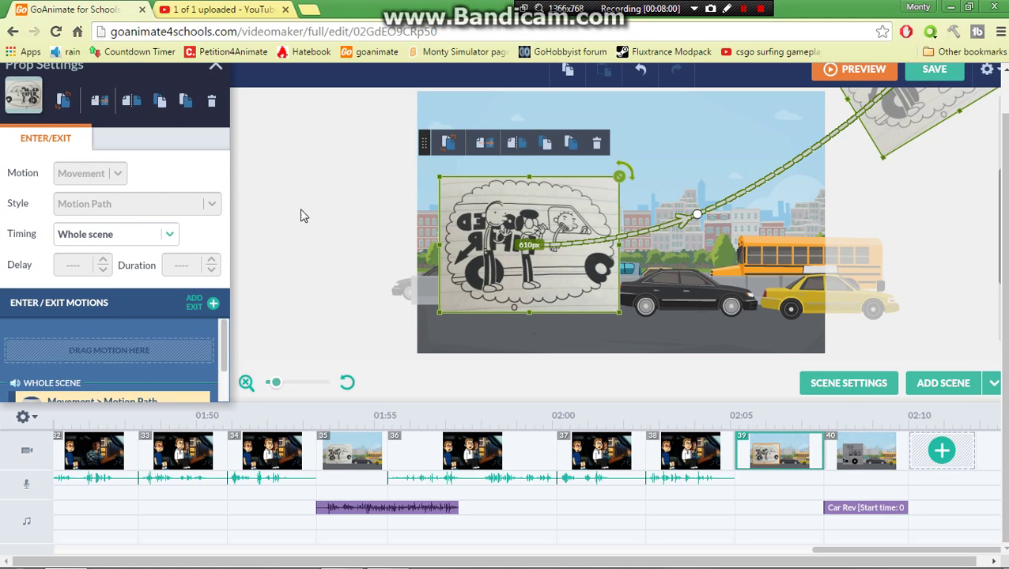
# Add the Car Rev sound at the start of scene 39 and trim the scene to the sound's length
pyautogui.click(251, 197)
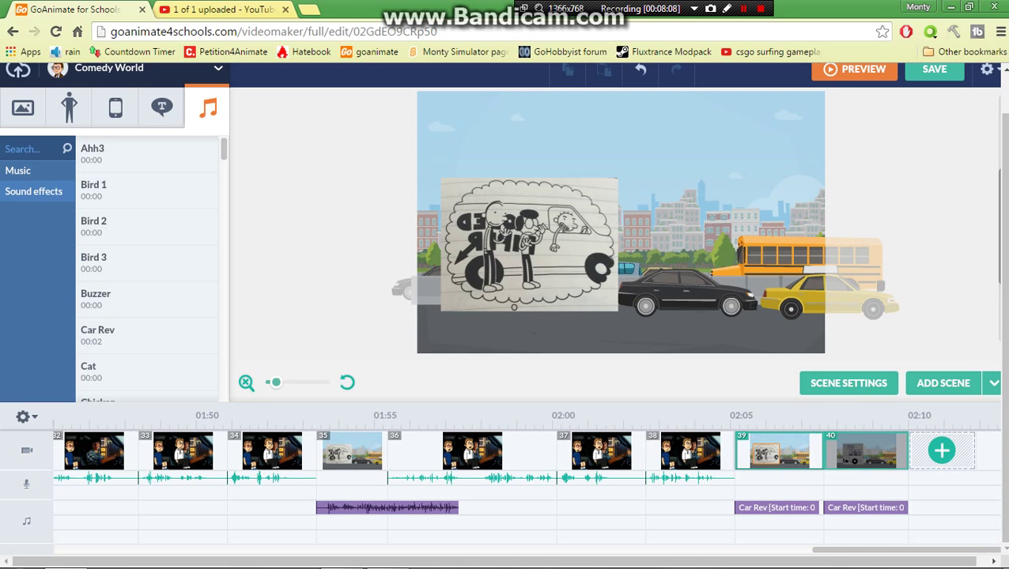
pyautogui.moveTo(823, 457); pyautogui.dragTo(824, 459)
# Set the timing of the hand-drawn vehicle's enter slide in scene 40 to With previous
pyautogui.rightClick(890, 478)
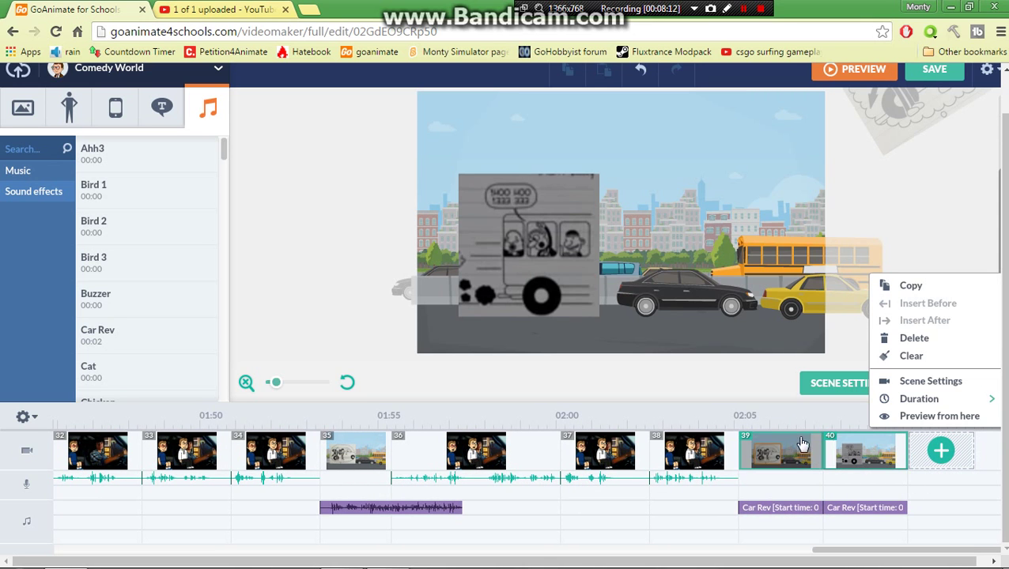
pyautogui.click(577, 187)
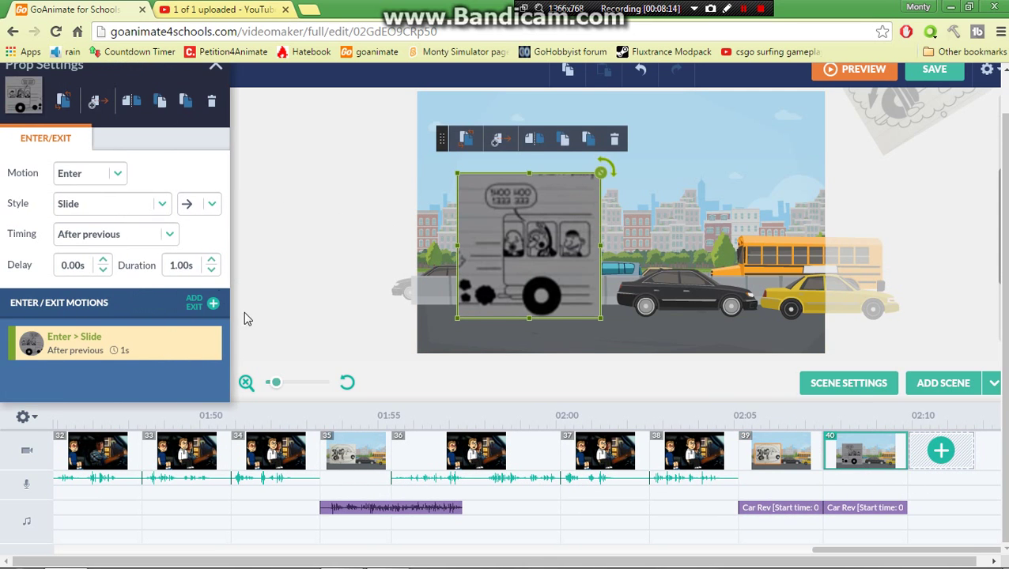
pyautogui.click(163, 236)
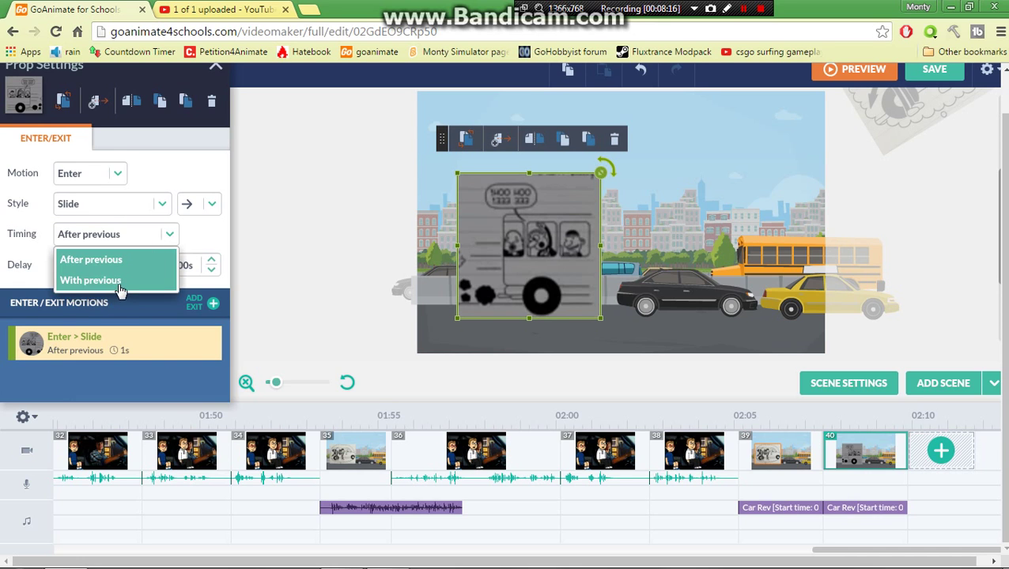
pyautogui.click(118, 282)
pyautogui.click(302, 225)
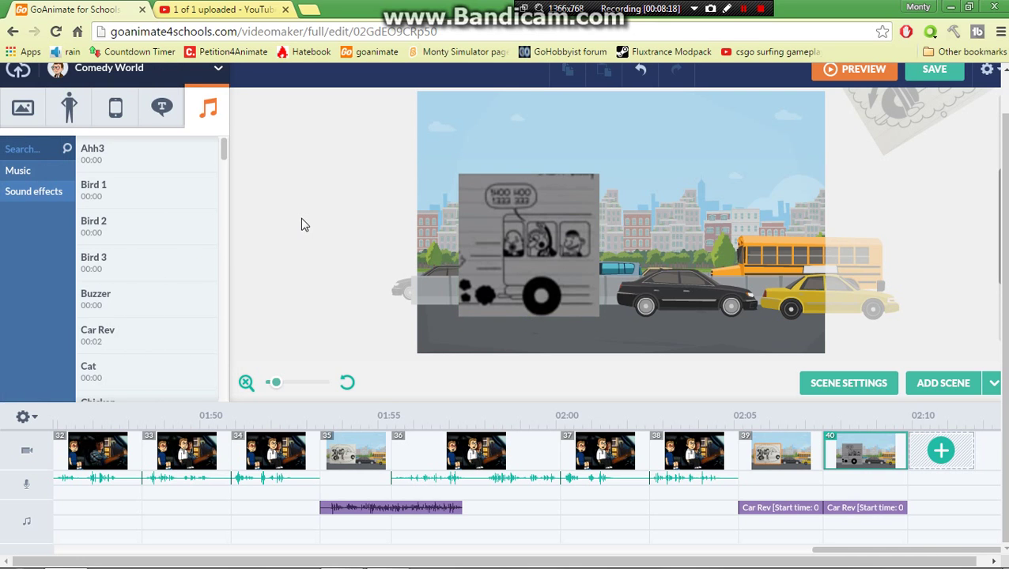
# Add a blank scene 41 at the end of the timeline and open its scene settings
pyautogui.click(993, 383)
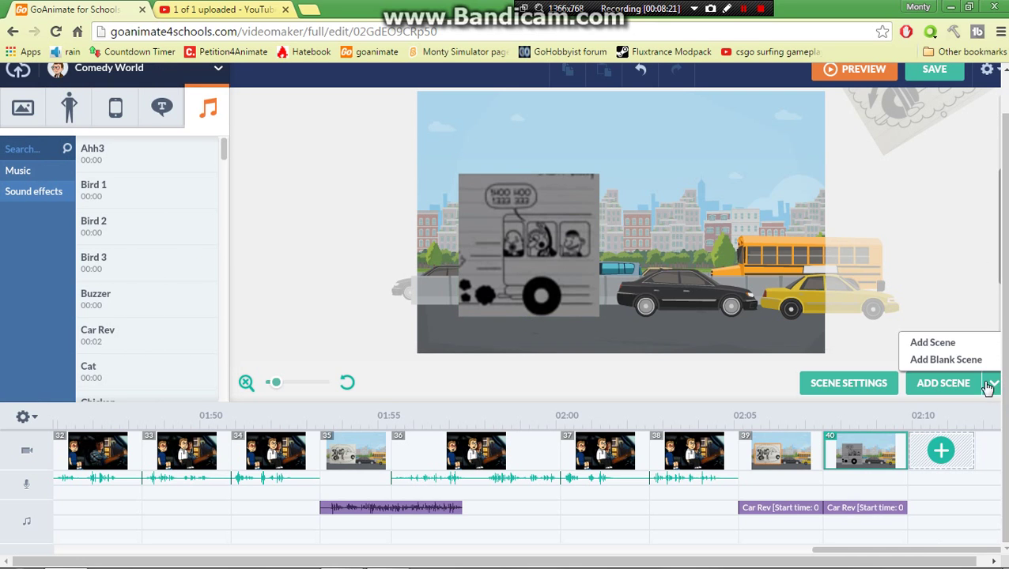
pyautogui.click(945, 360)
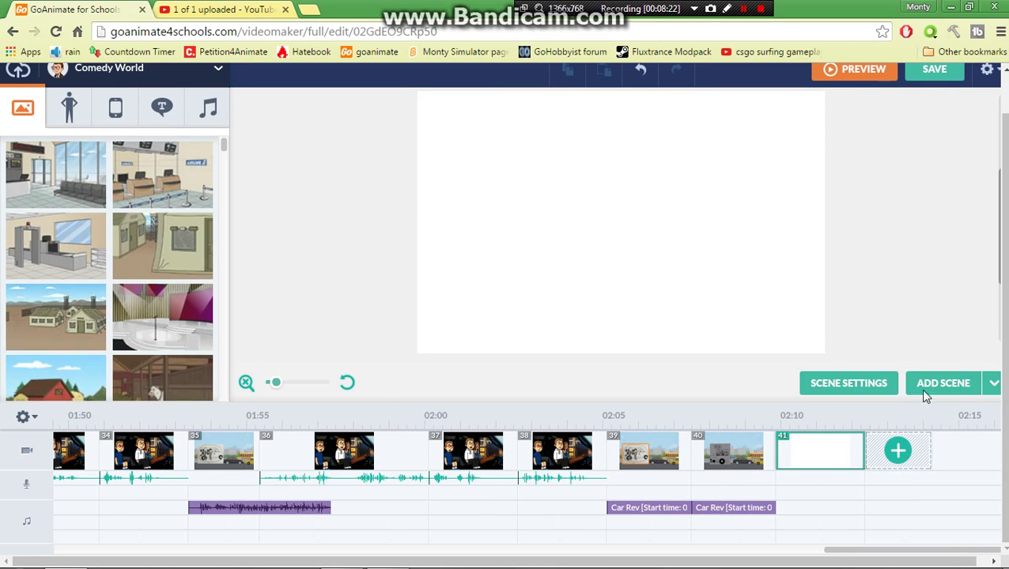
pyautogui.click(624, 237)
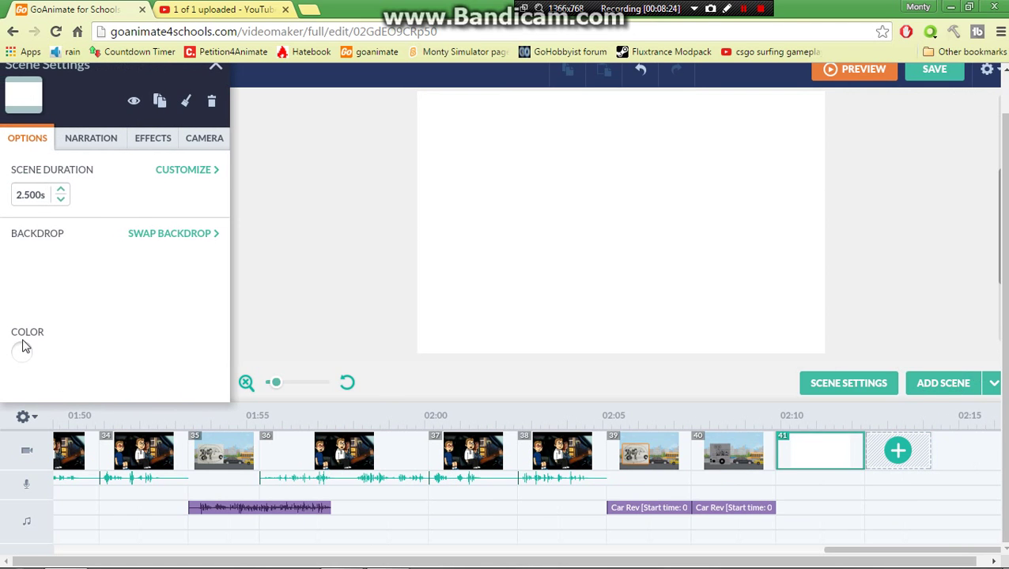